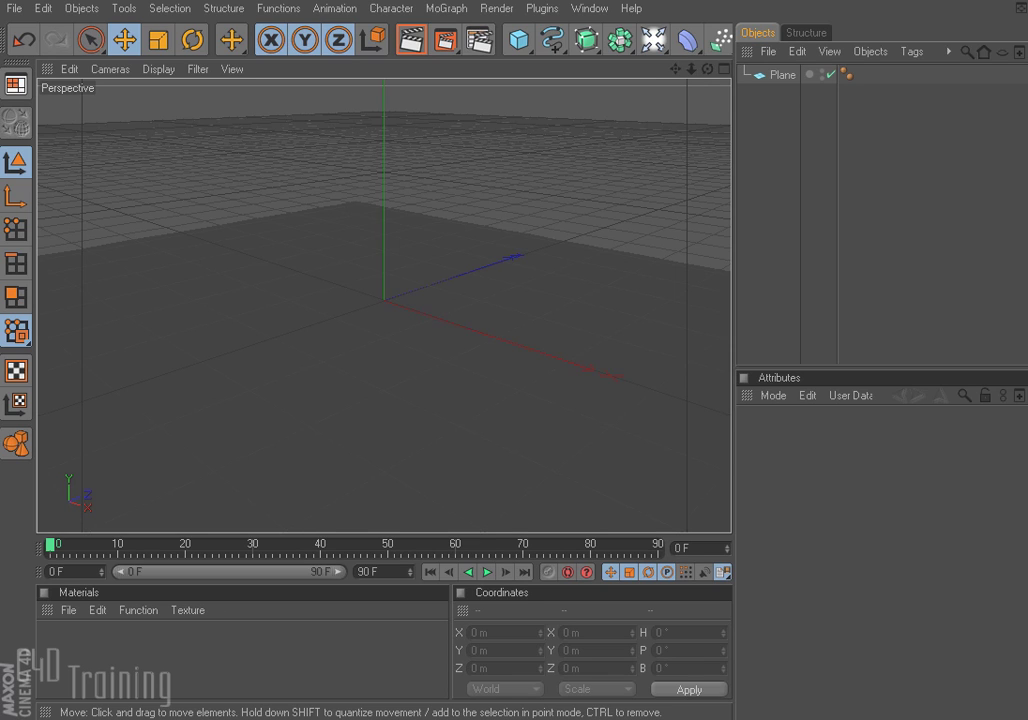
- Select the Plane to view its 1407.937 × 1529.224 size and 20 × 20 segments
left_click(786, 76)
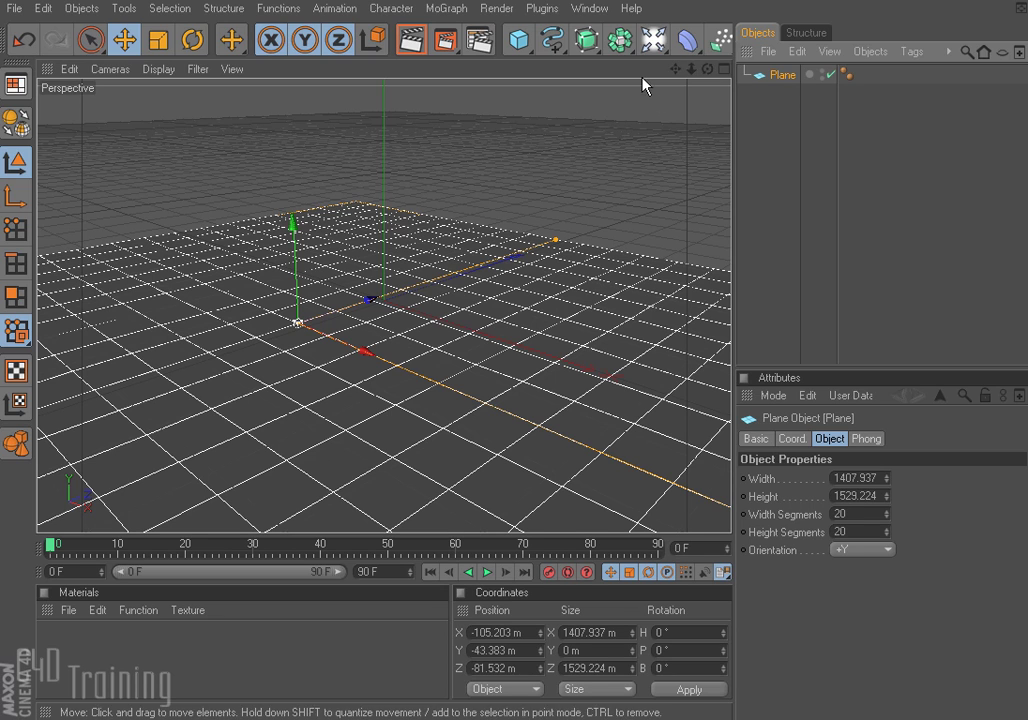
left_click(655, 40)
- Add a default Light, raise it to Y 149.391 m above the plane, and render a preview
left_click(688, 57)
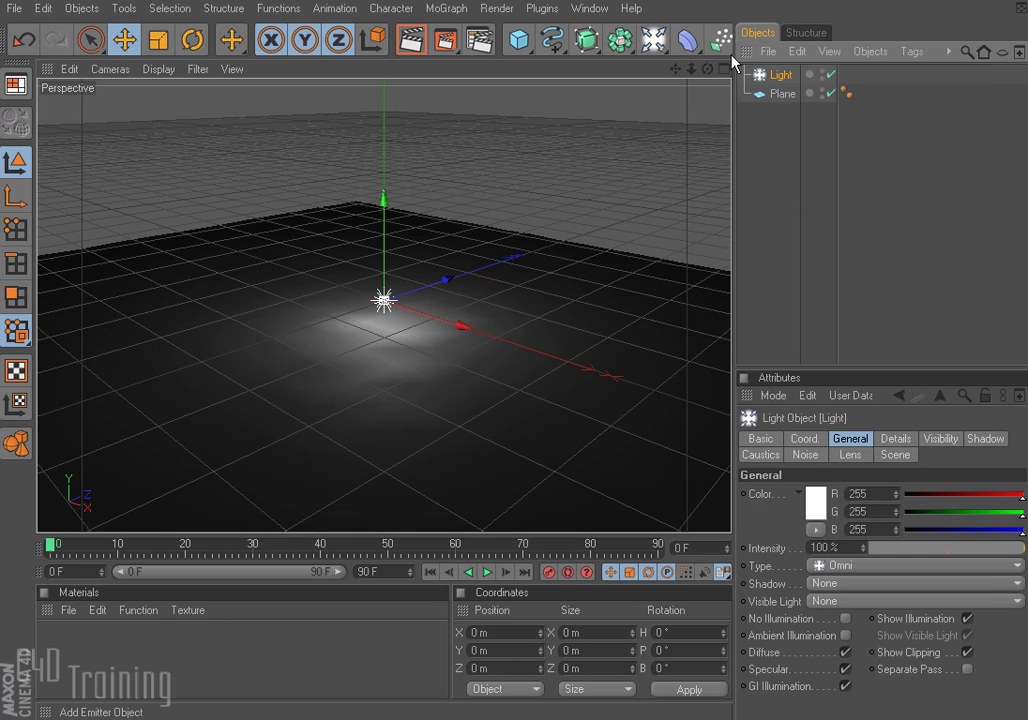
left_click_drag(383, 195, 383, 95)
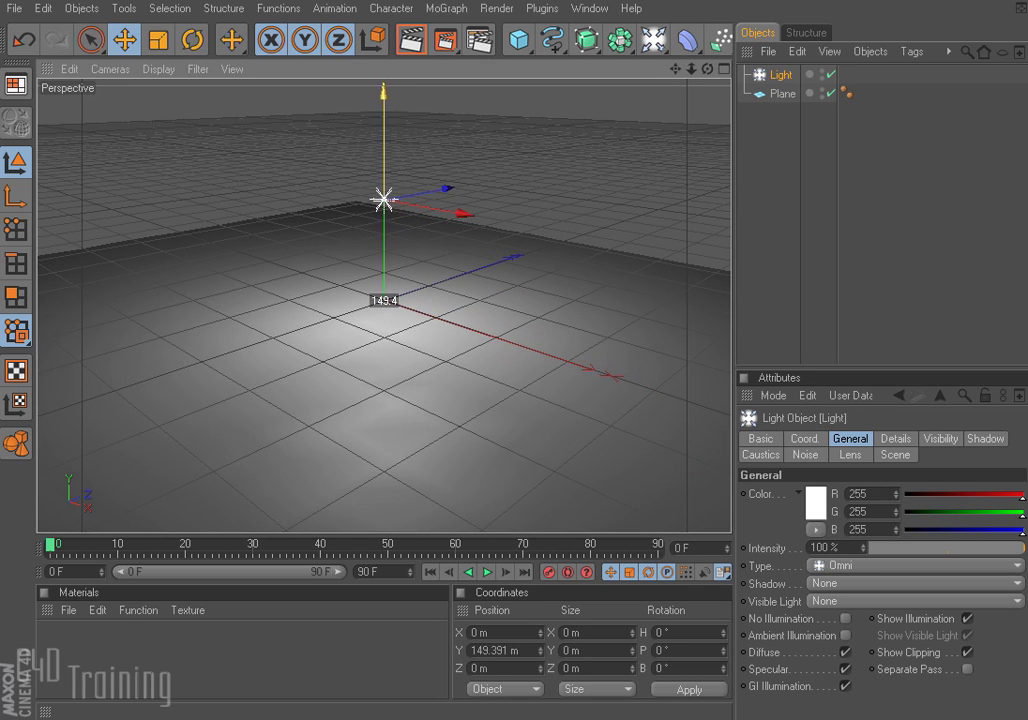
left_click(413, 40)
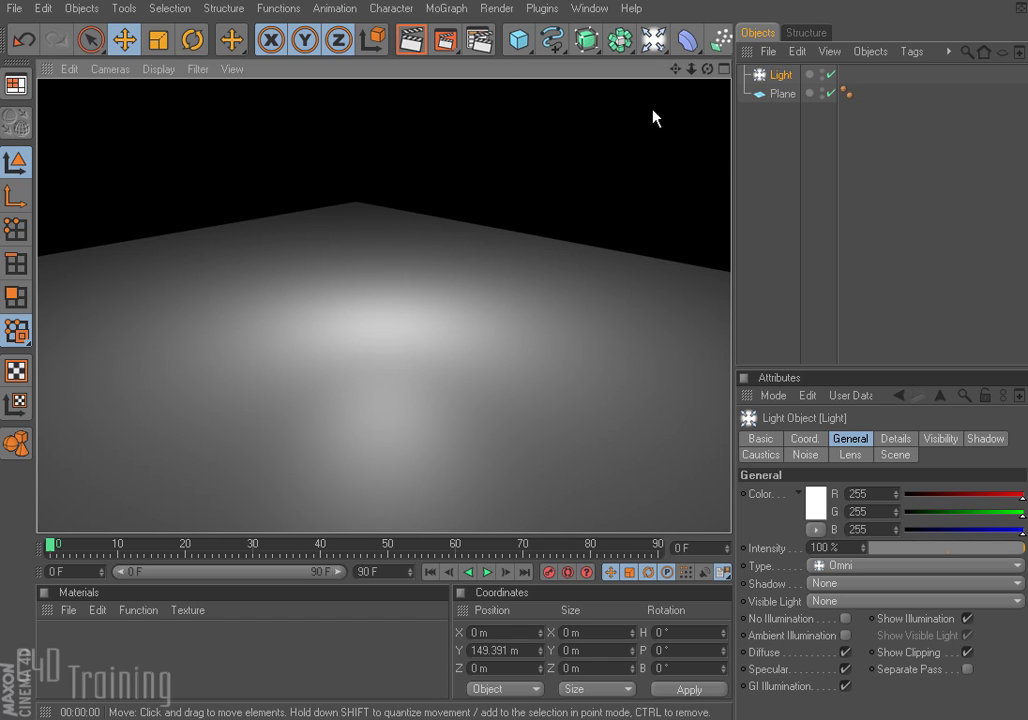
left_click(762, 150)
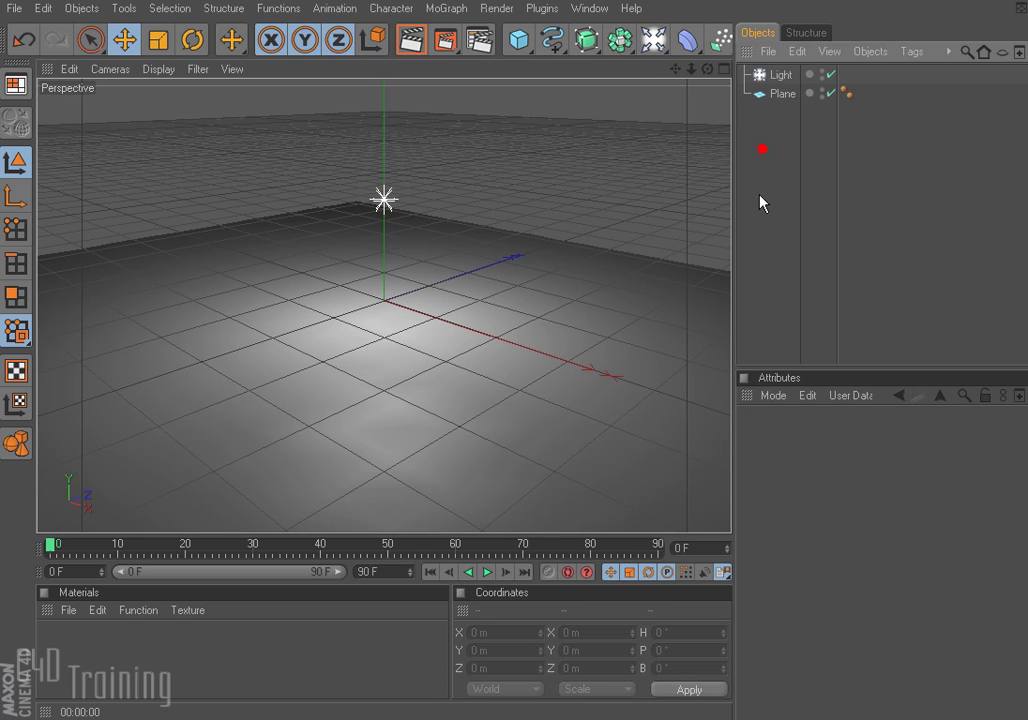
- Select the Light, enlarge the attributes area, and move through its Basic, Coord. and General tabs
left_click(780, 76)
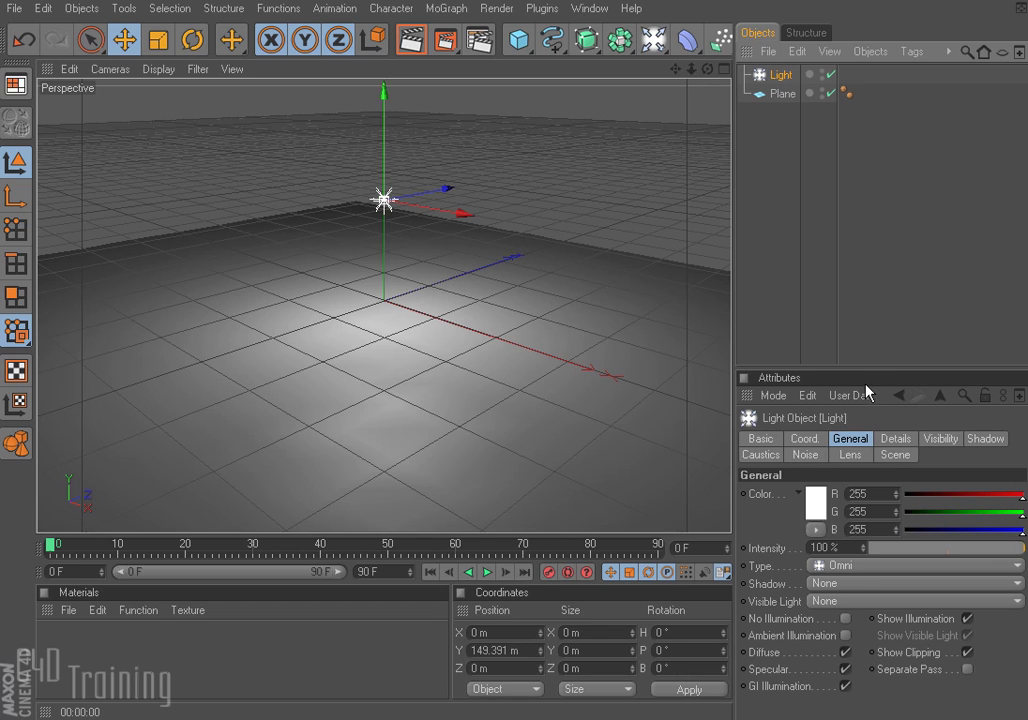
left_click_drag(868, 366, 856, 239)
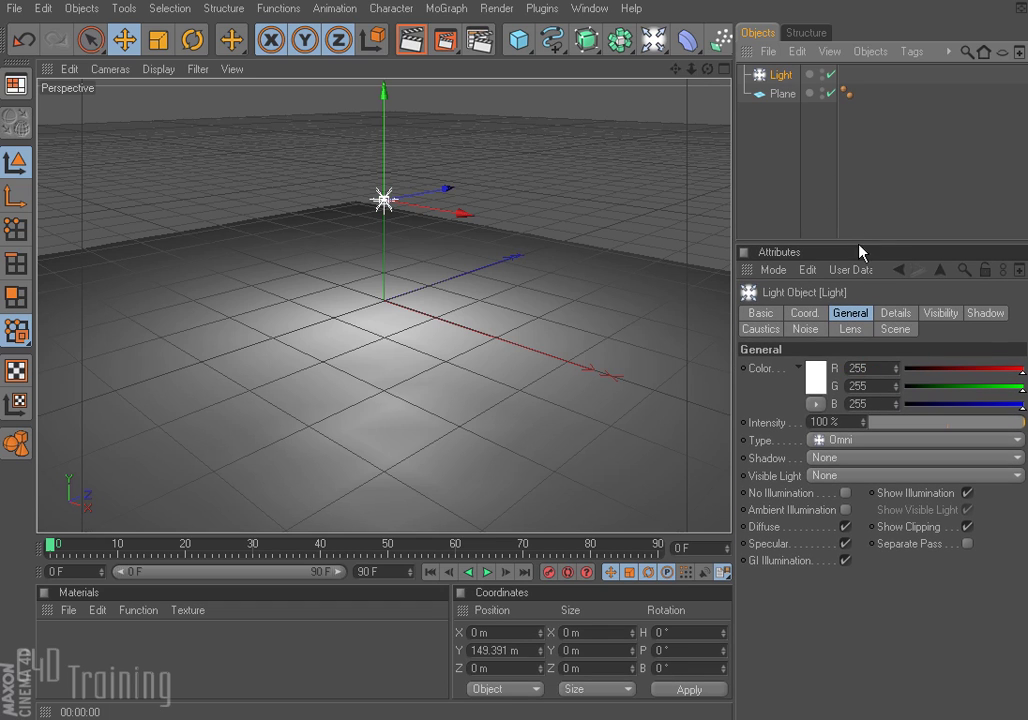
left_click(759, 313)
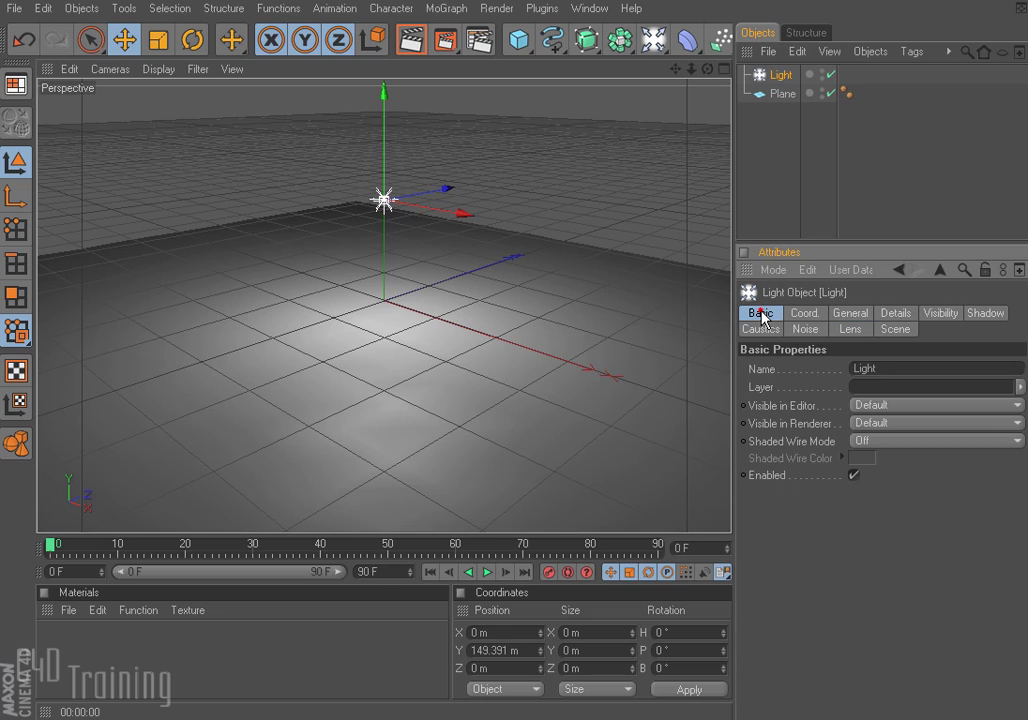
left_click(808, 313)
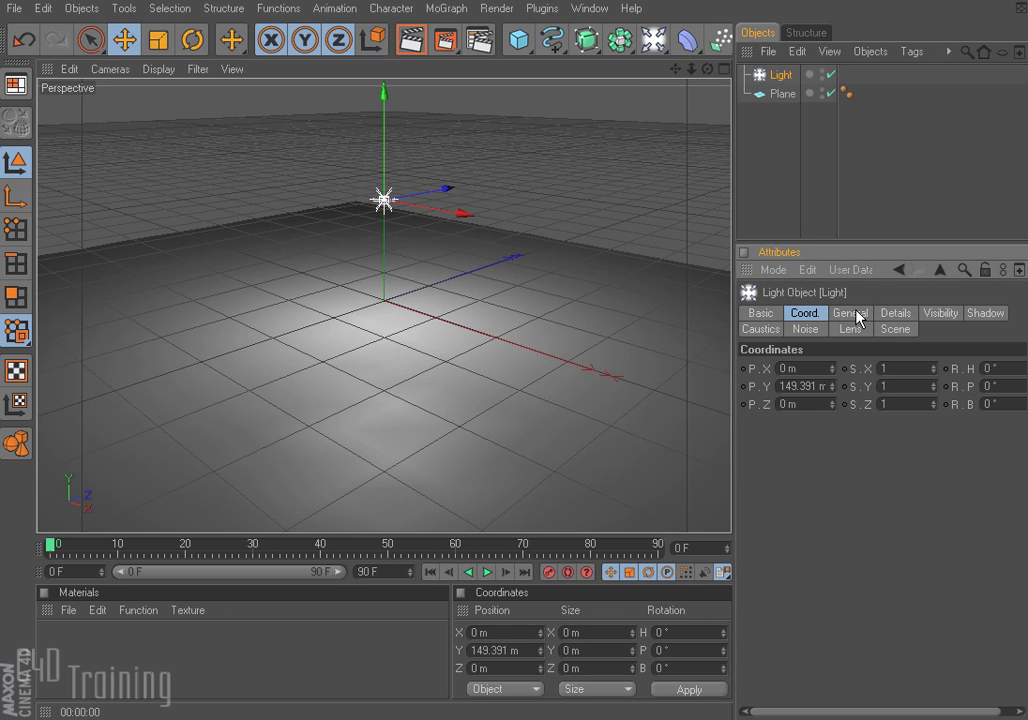
left_click(855, 314)
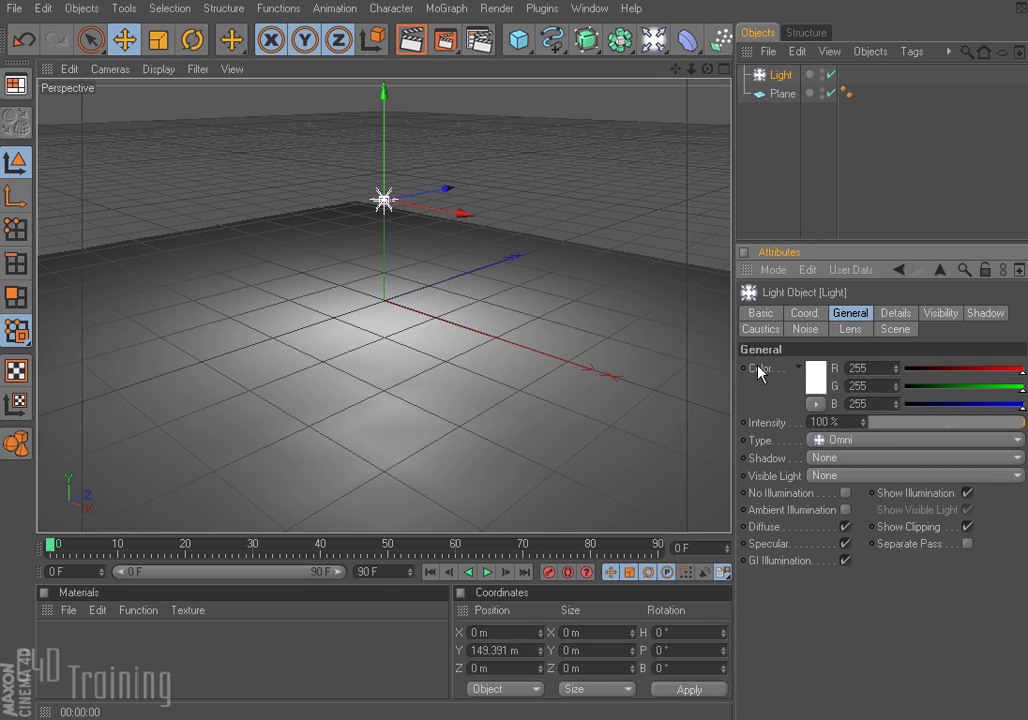
- Review the General settings: white colour, 100% intensity, Omni type, no shadow, Visible Light
left_click(768, 422)
left_click(763, 442)
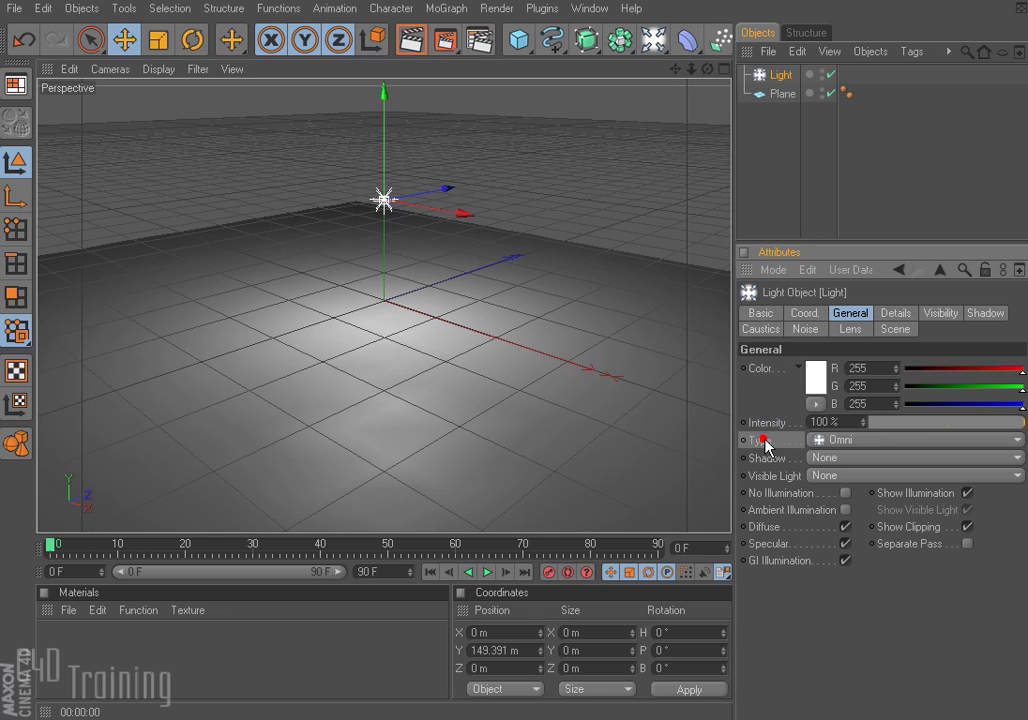
left_click(768, 456)
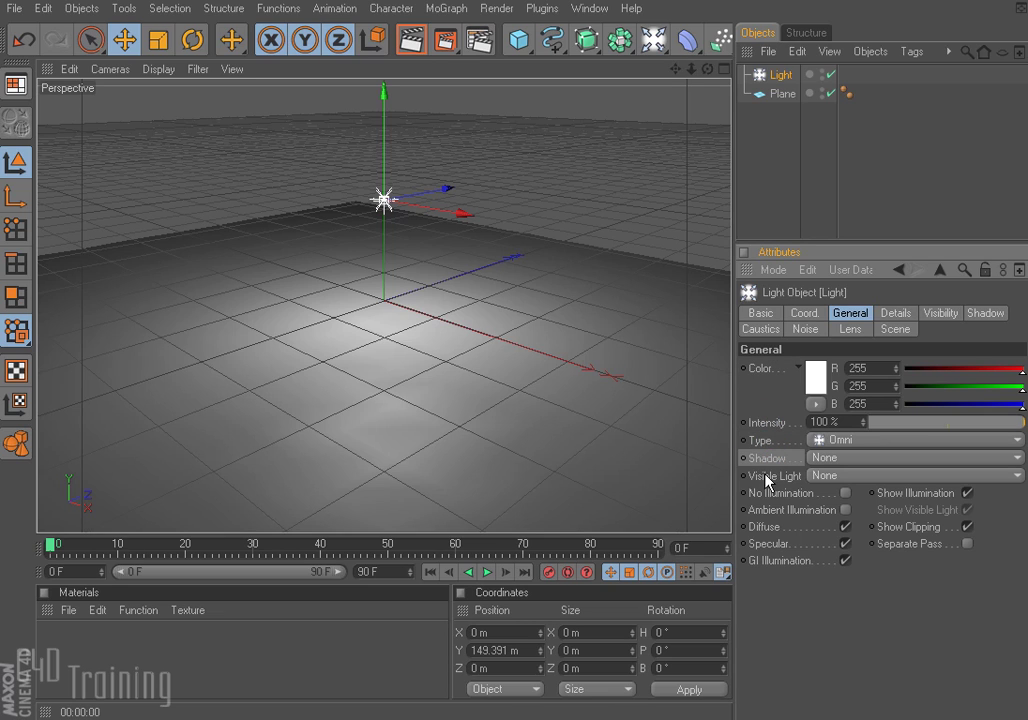
left_click(768, 478)
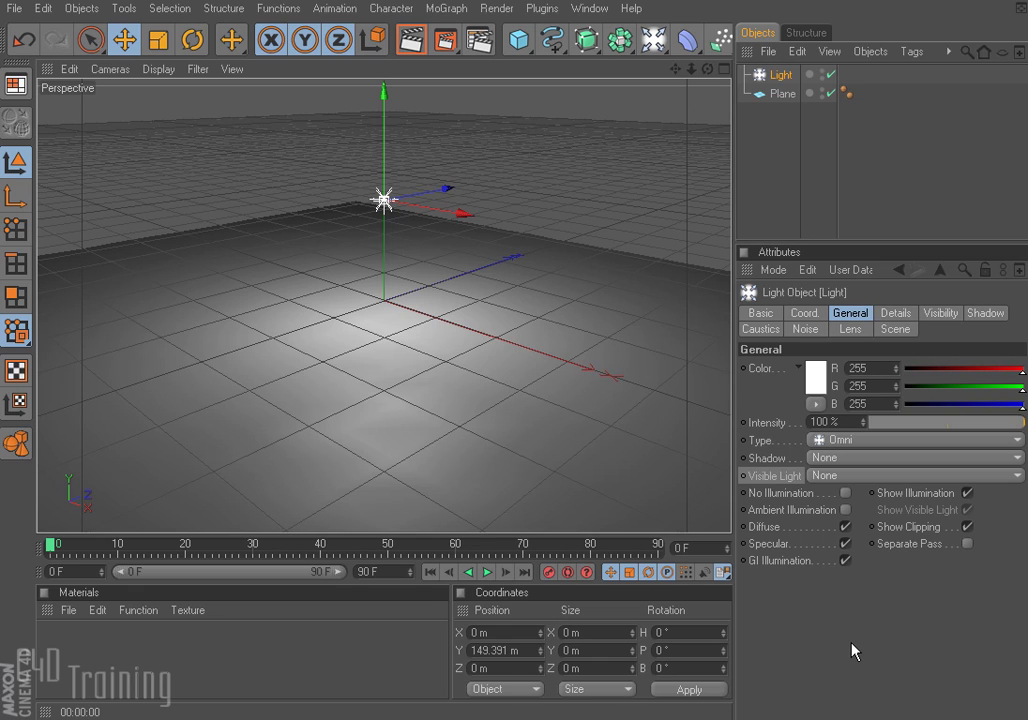
left_click(763, 441)
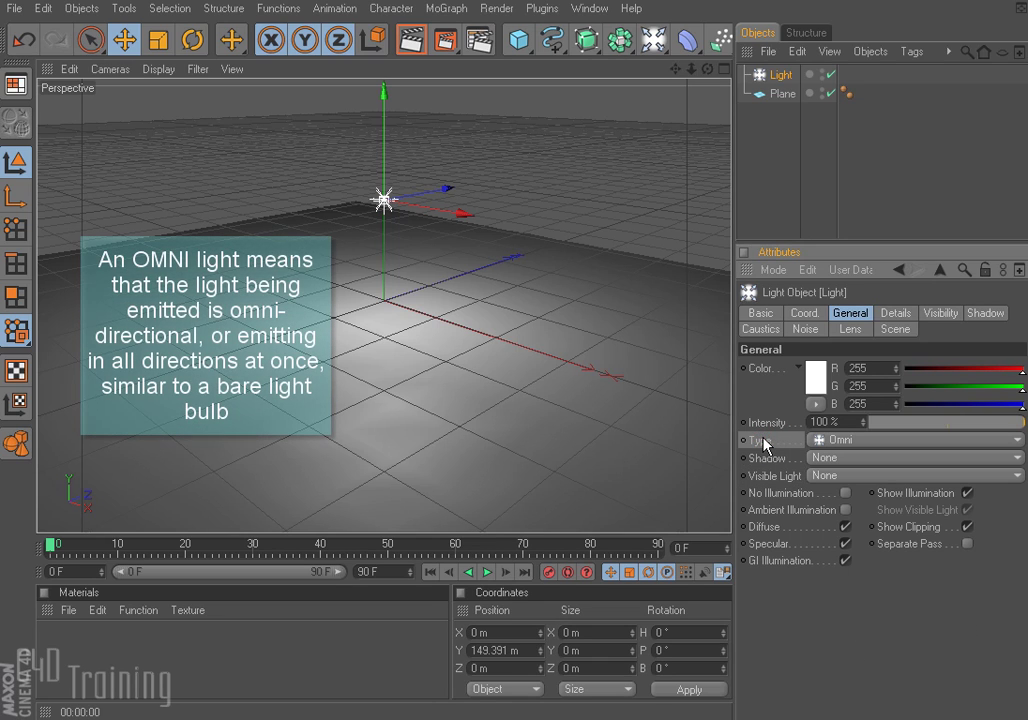
left_click(767, 424)
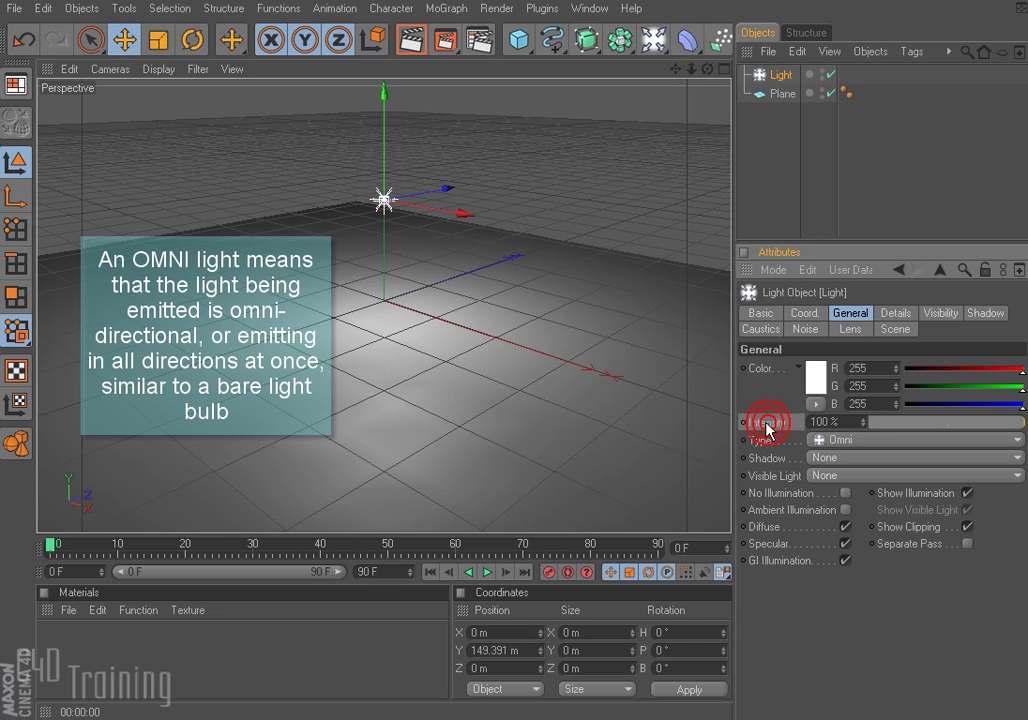
left_click(763, 369)
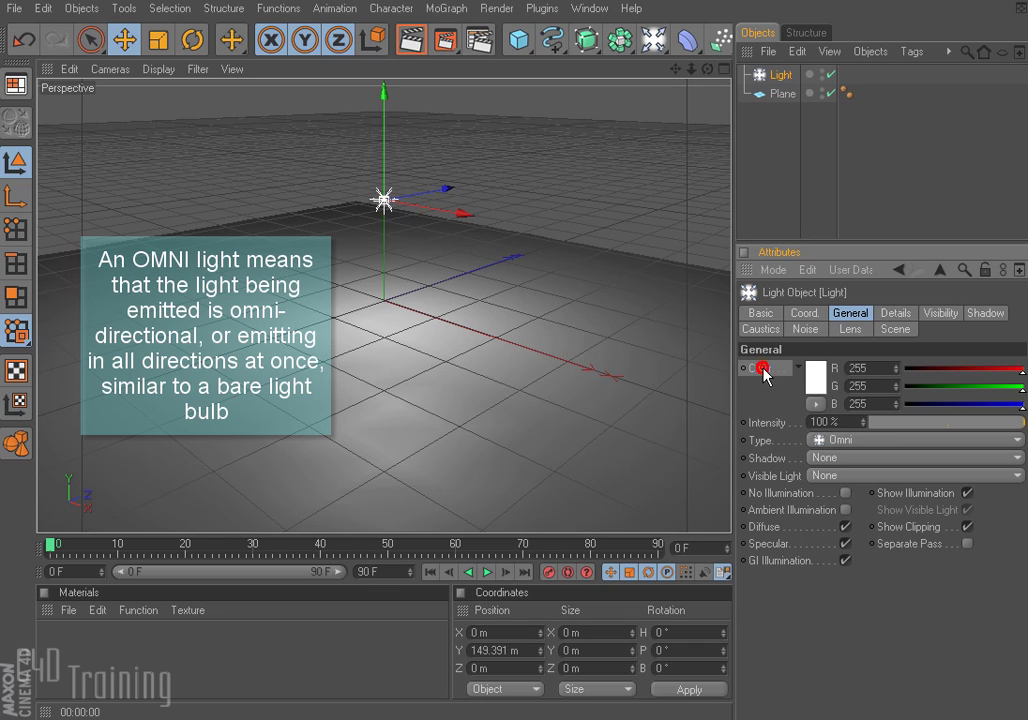
- Set the light colour to warm cream (255, 250, 236) and render the plane
left_click(817, 380)
left_click_drag(776, 308, 791, 310)
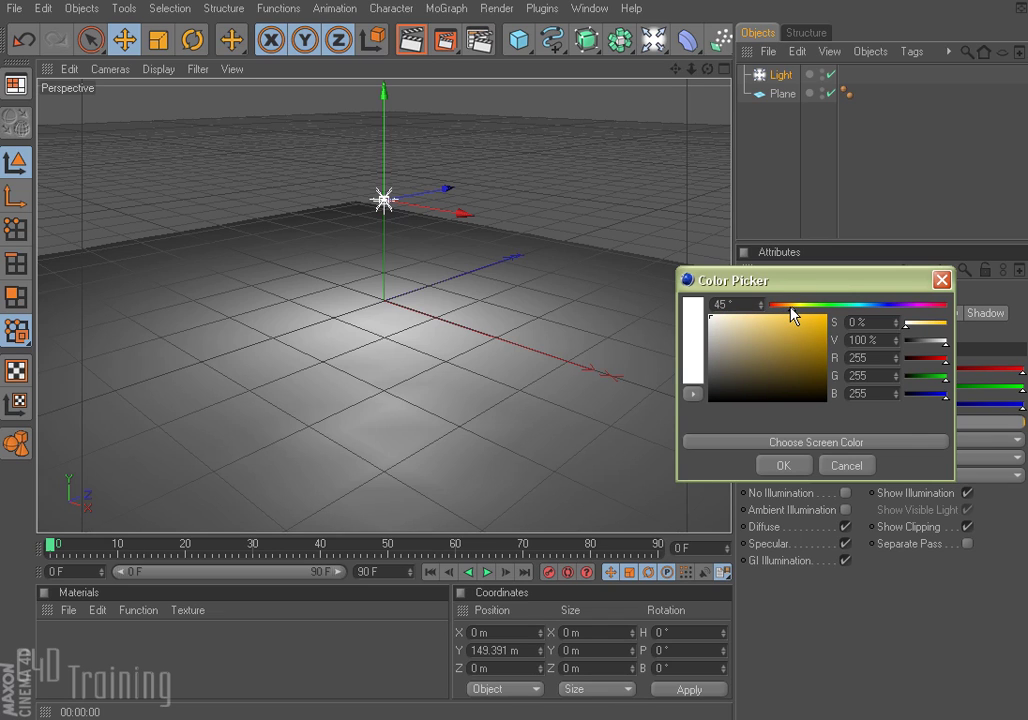
left_click(721, 314)
left_click_drag(721, 314, 717, 314)
left_click(787, 466)
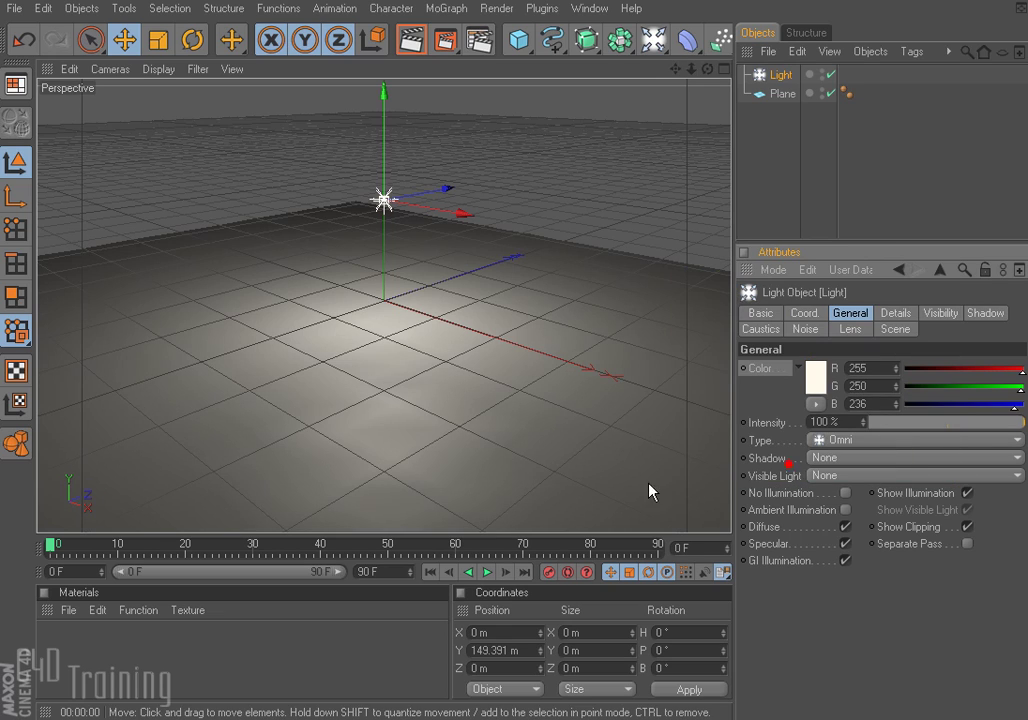
left_click(411, 40)
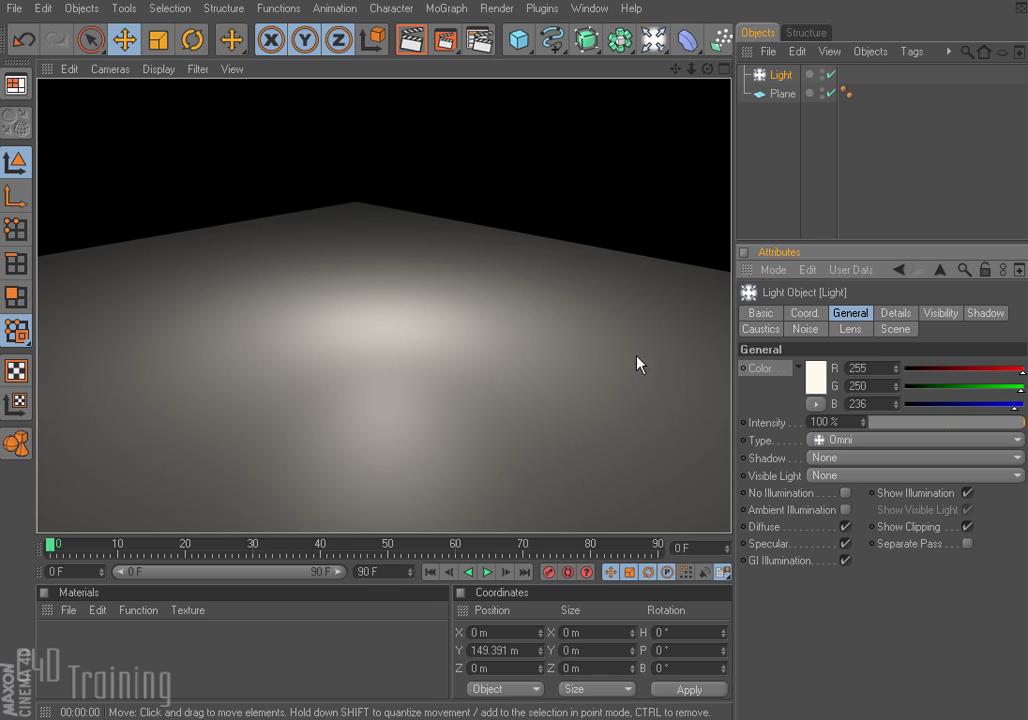
- Clear the render, reselect the Light, and test intensities down to 72% before returning to 100%
left_click(589, 434)
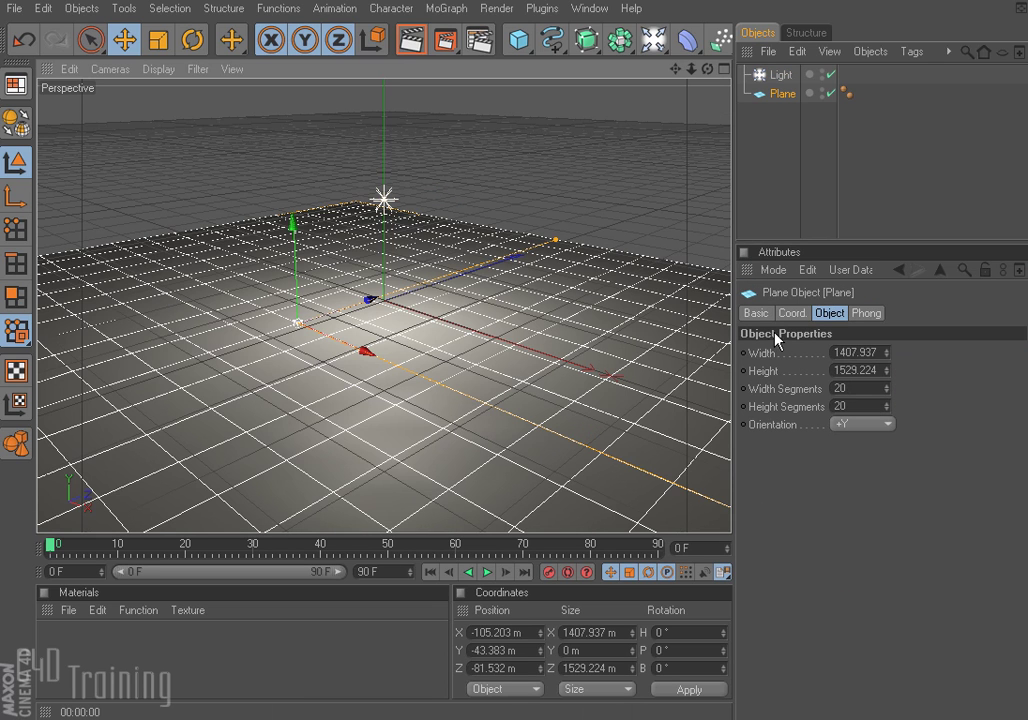
left_click(778, 75)
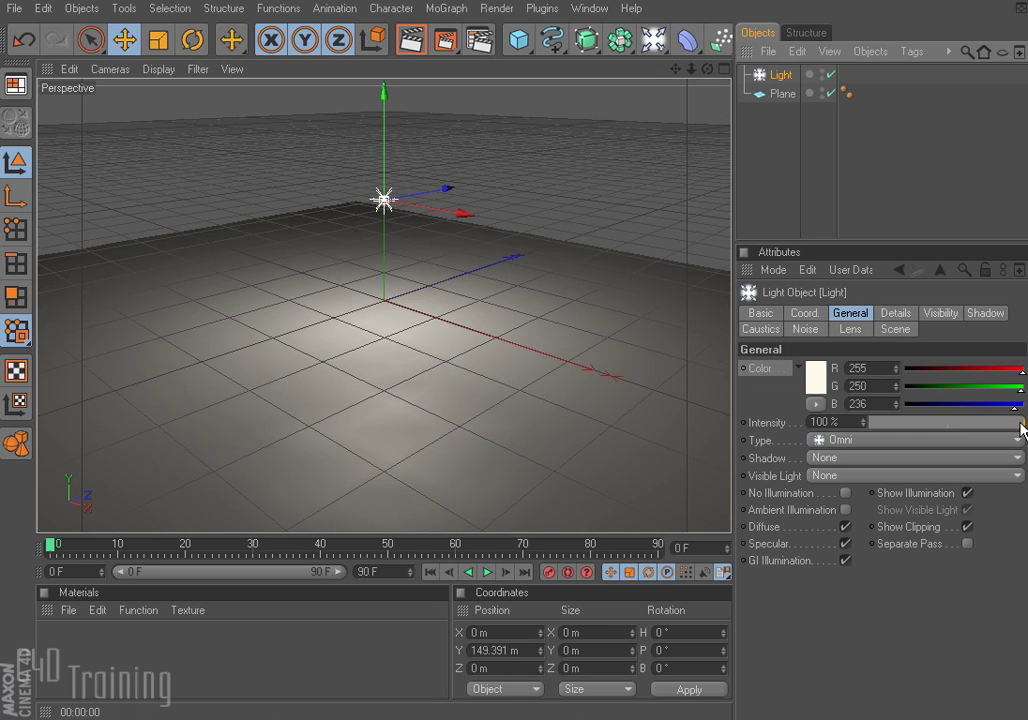
left_click(1022, 423)
mouse_move(1022, 423)
left_mouse_down()
mouse_move(920, 424)
mouse_move(1024, 423)
left_mouse_up()
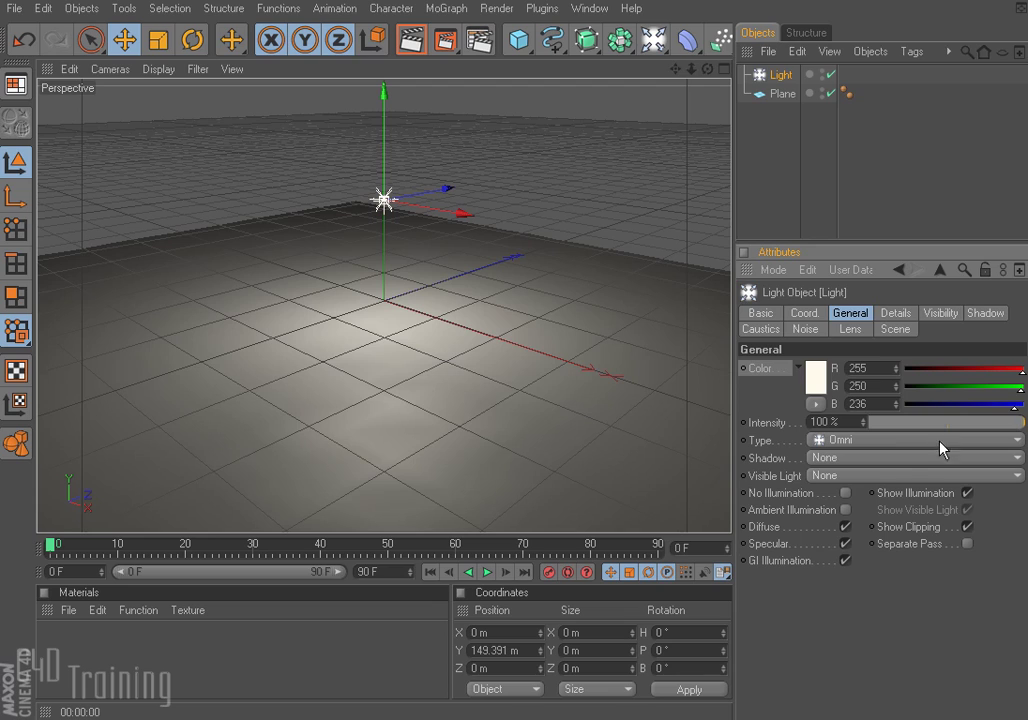
- Change the light to a Spot, pitch it to -90° to aim down, and render the result
left_click(866, 442)
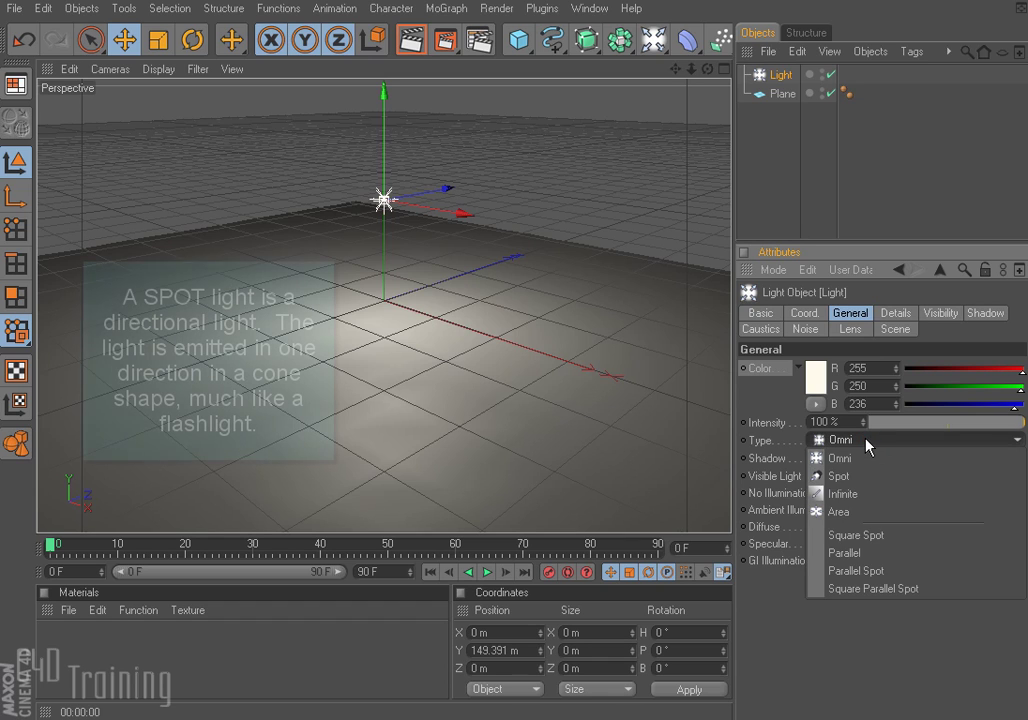
left_click(845, 477)
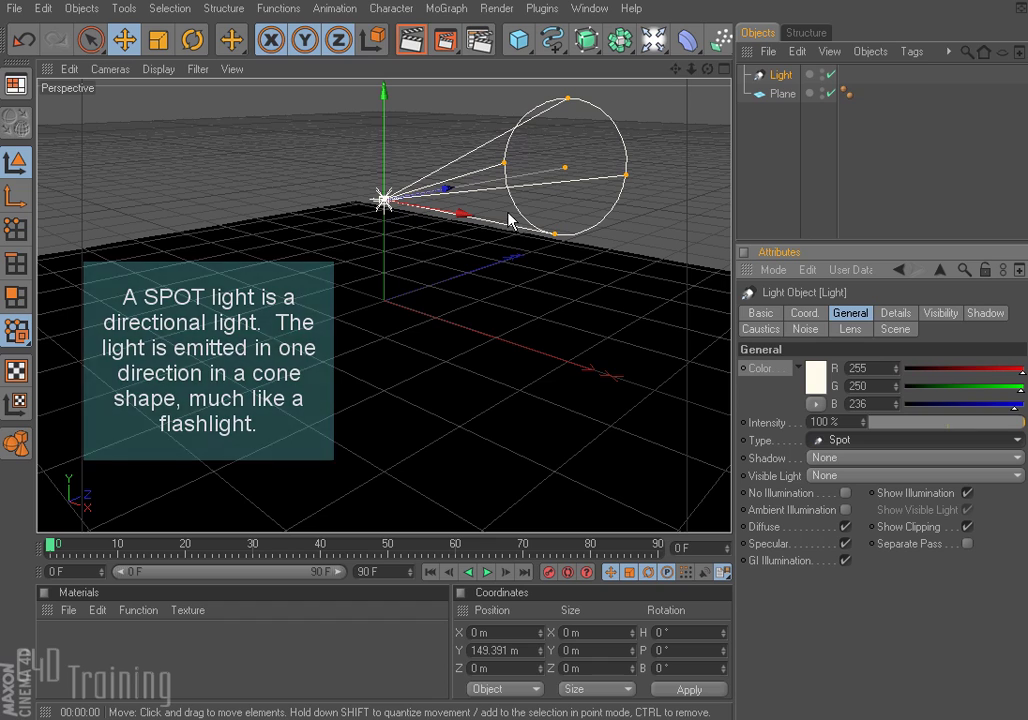
key("r")
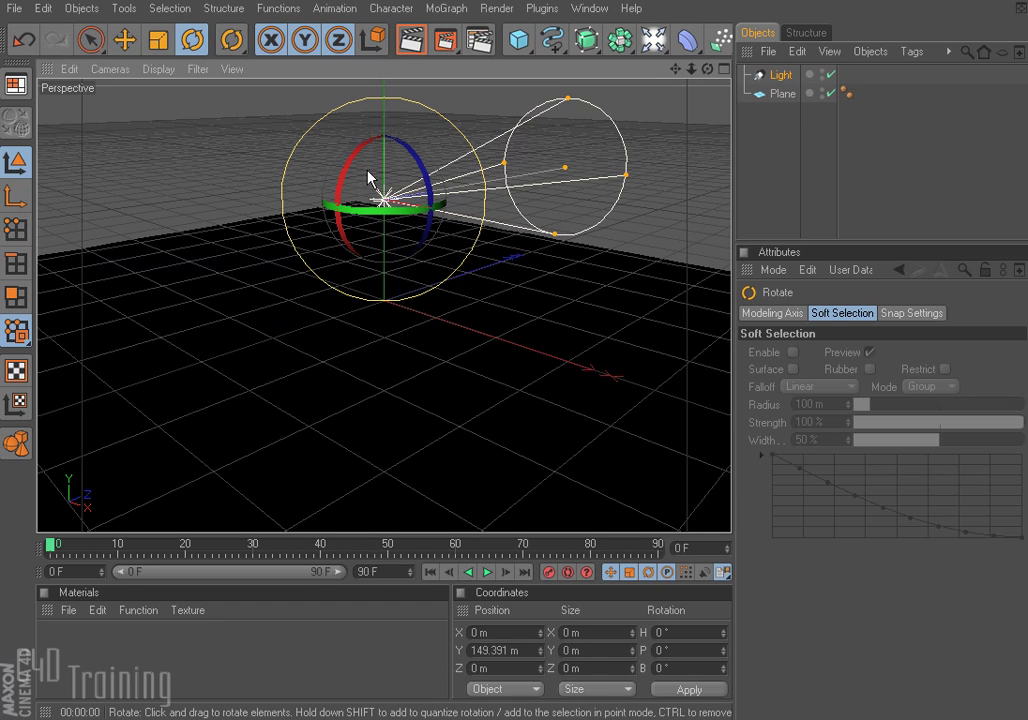
left_click_drag(340, 187, 411, 131)
left_click(412, 41)
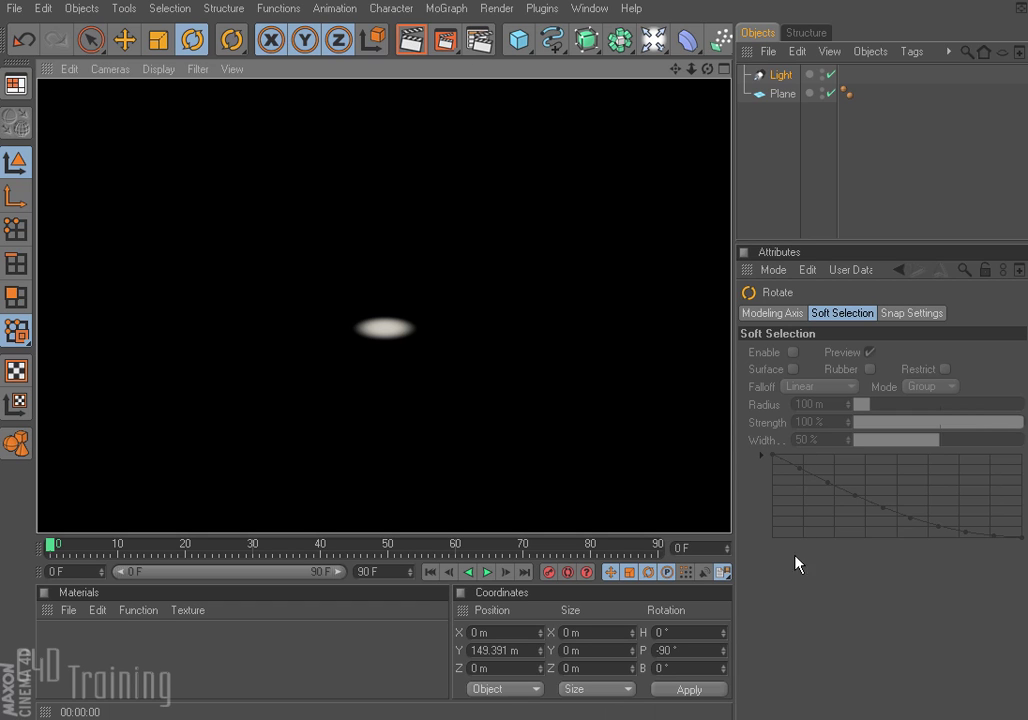
left_click(760, 141)
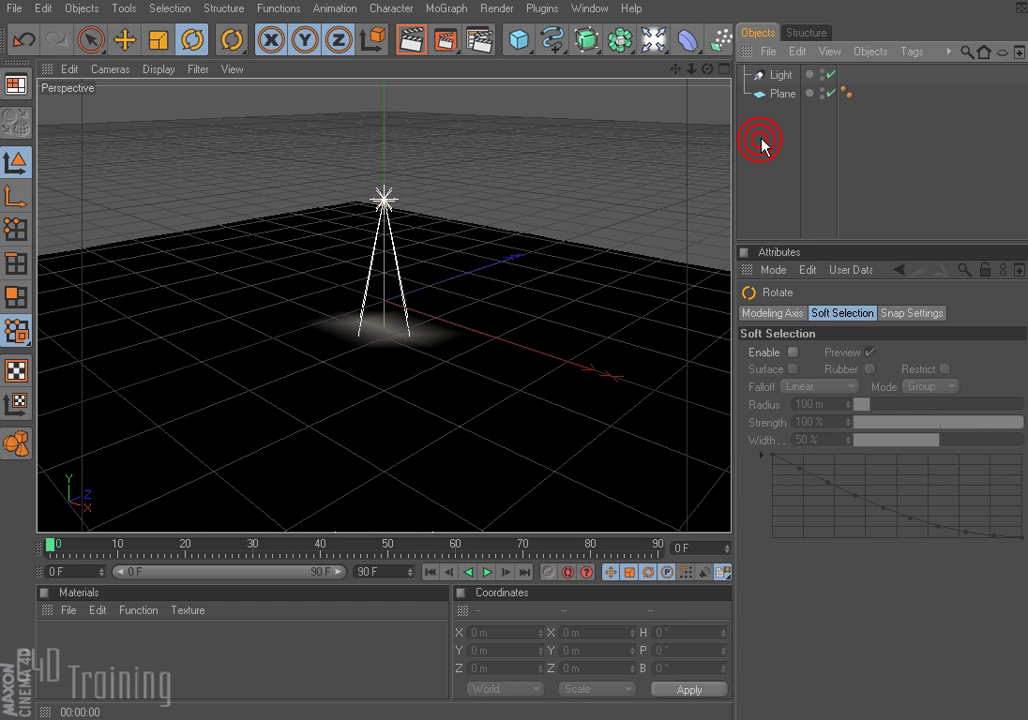
- Set the spot light's Shadow to Shadow Maps (Soft) after briefly trying Area
left_click(778, 76)
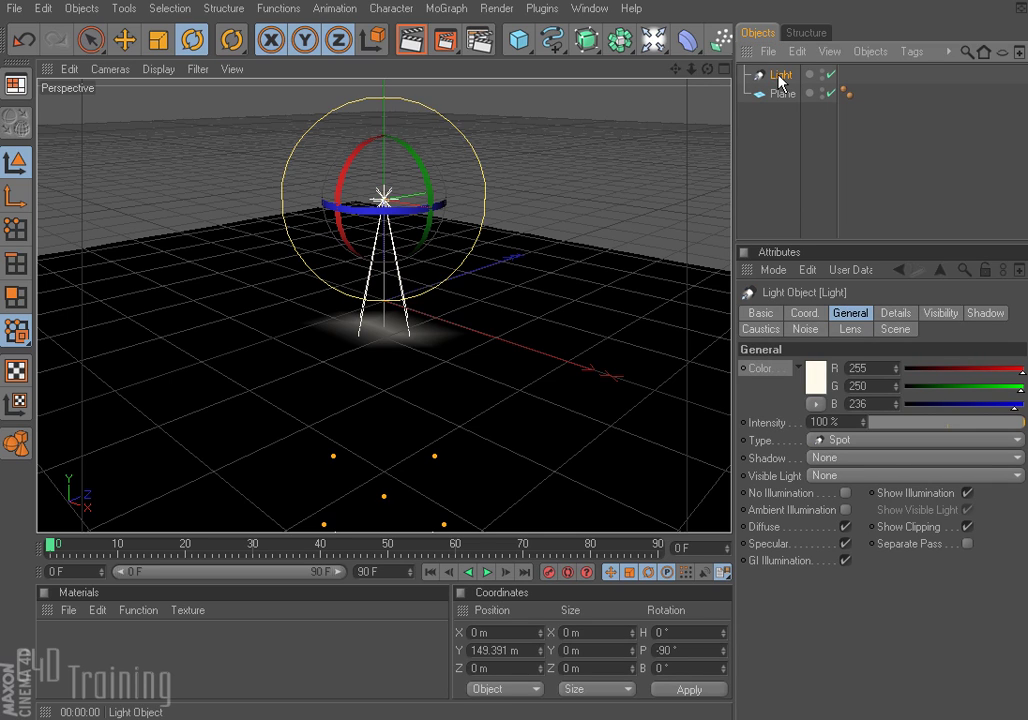
left_click(835, 461)
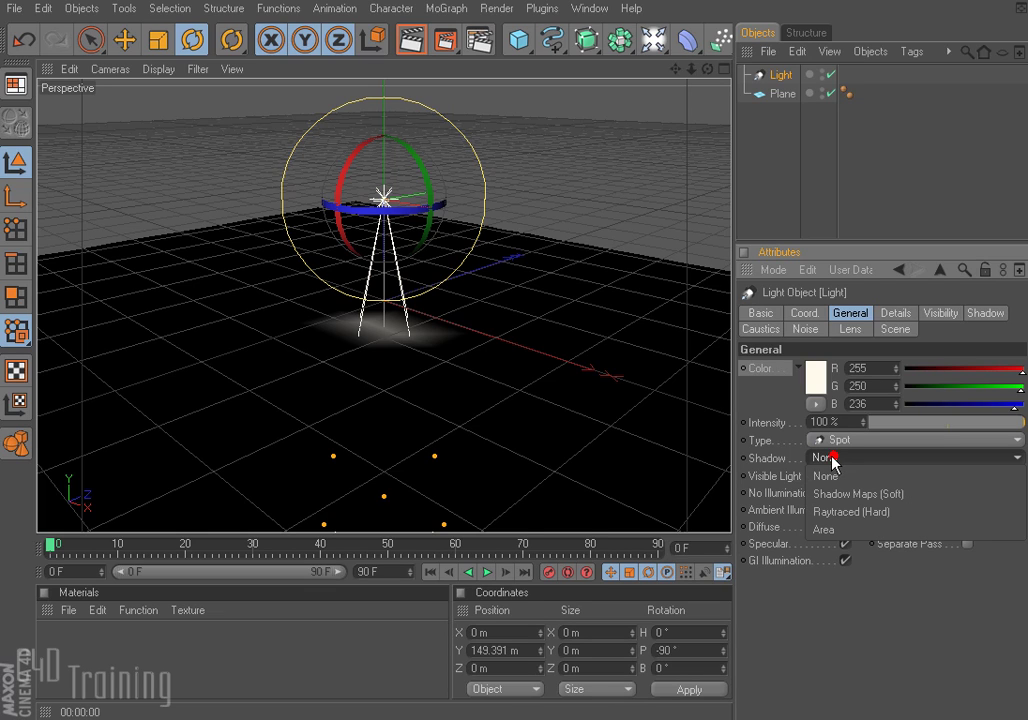
left_click(850, 531)
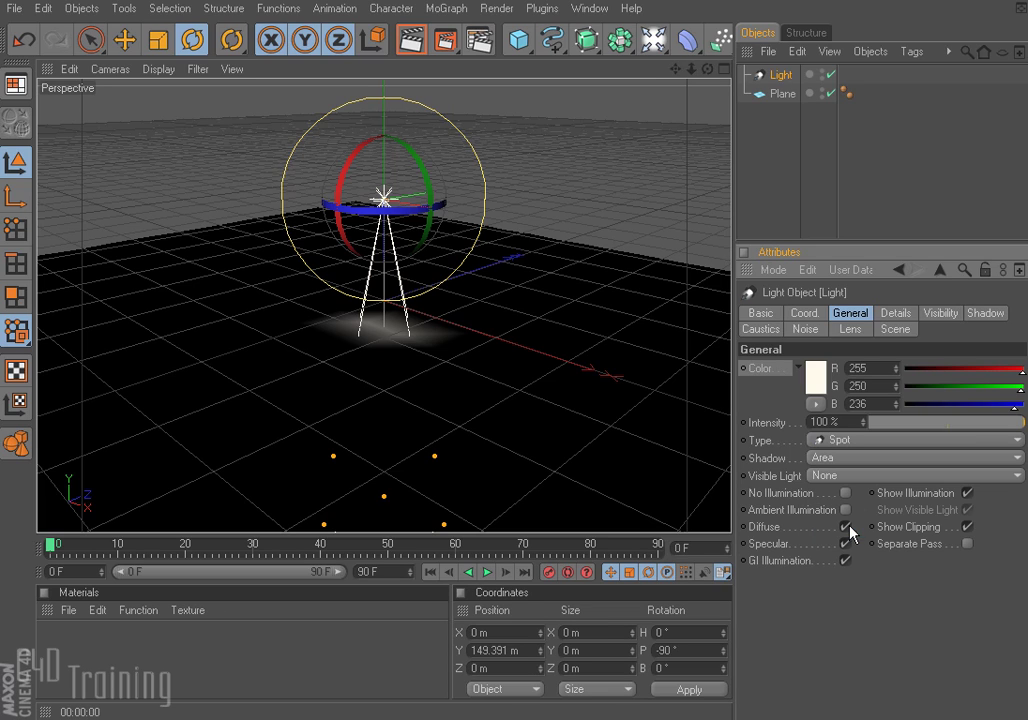
left_click(847, 459)
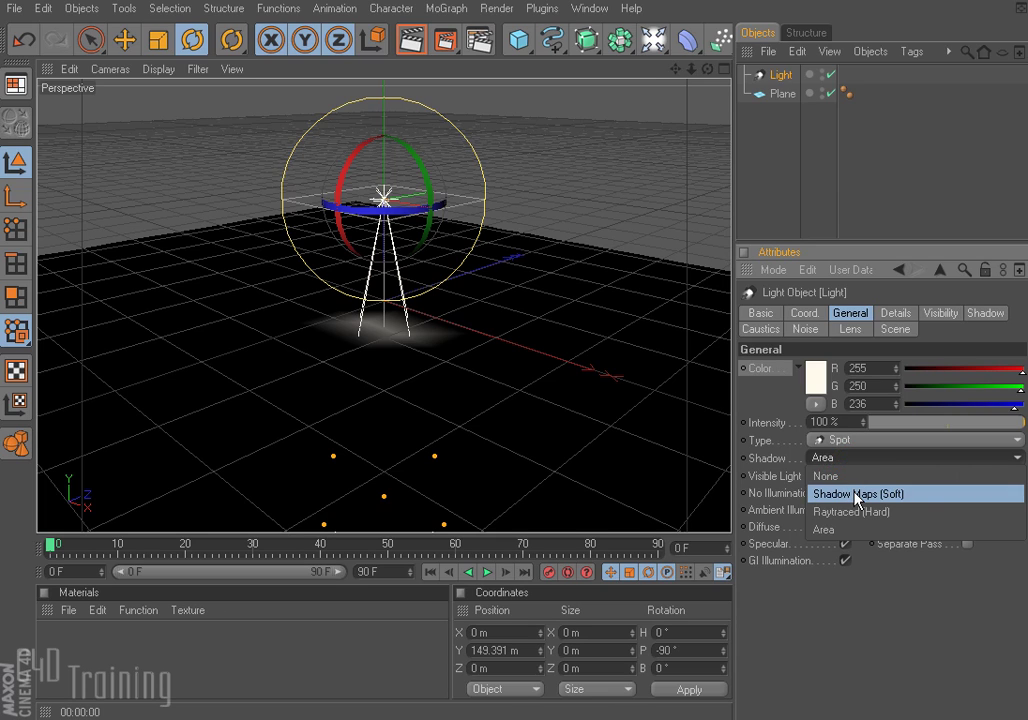
left_click(857, 494)
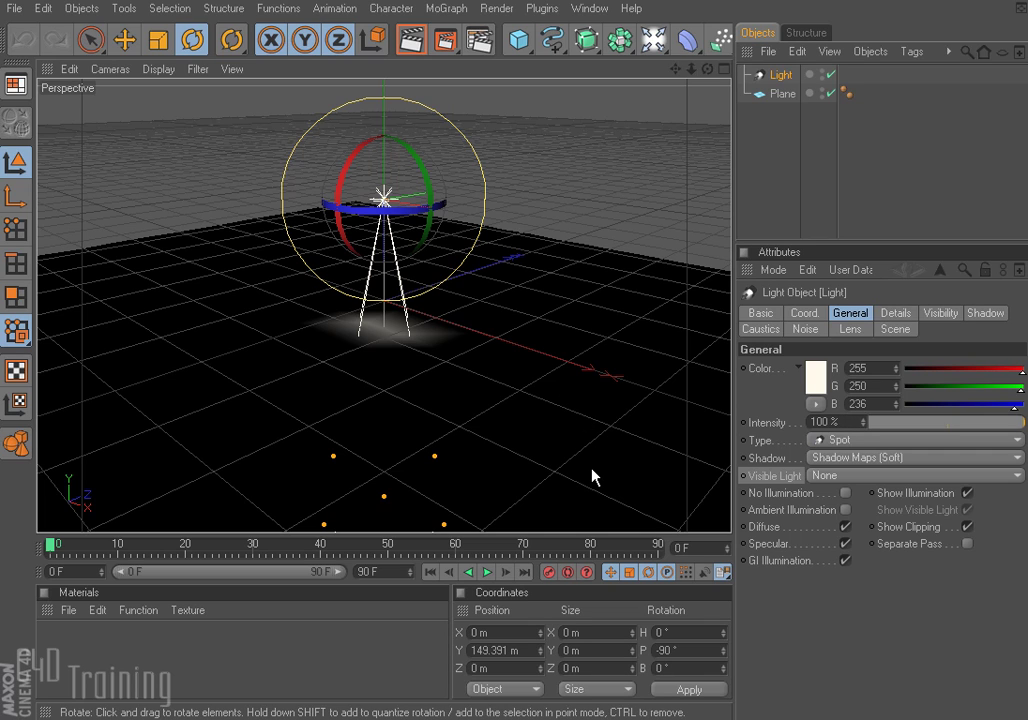
- Add a cube, scale it down to 21.2 m, zoom in, and render its shadow on the plane
left_click(519, 41)
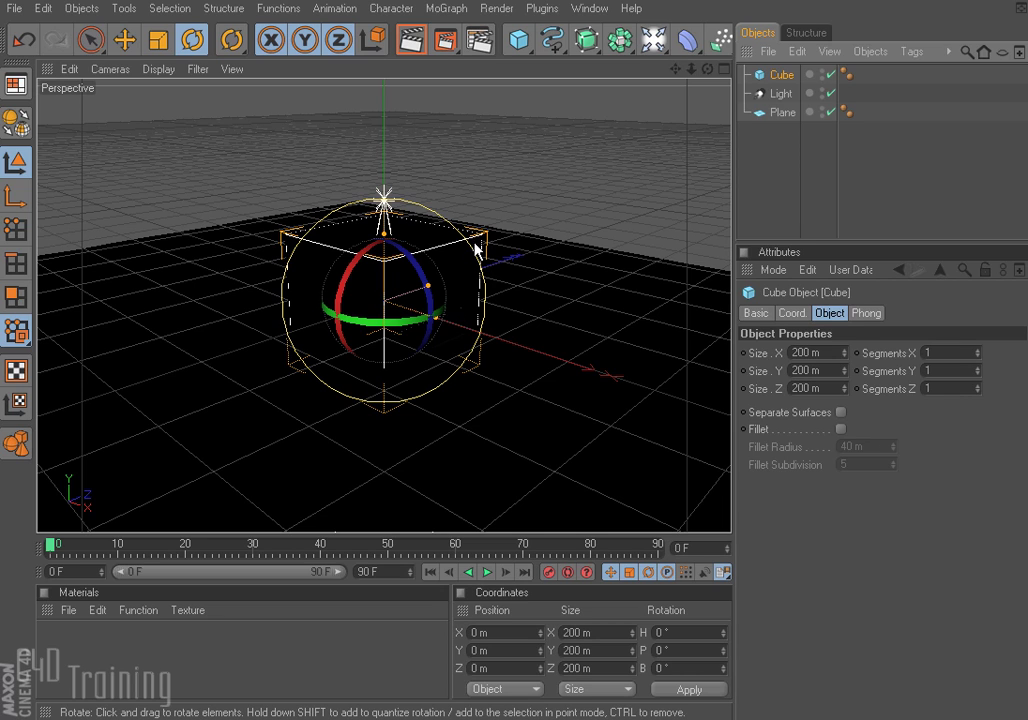
key("t")
left_click_drag(592, 431, 420, 431)
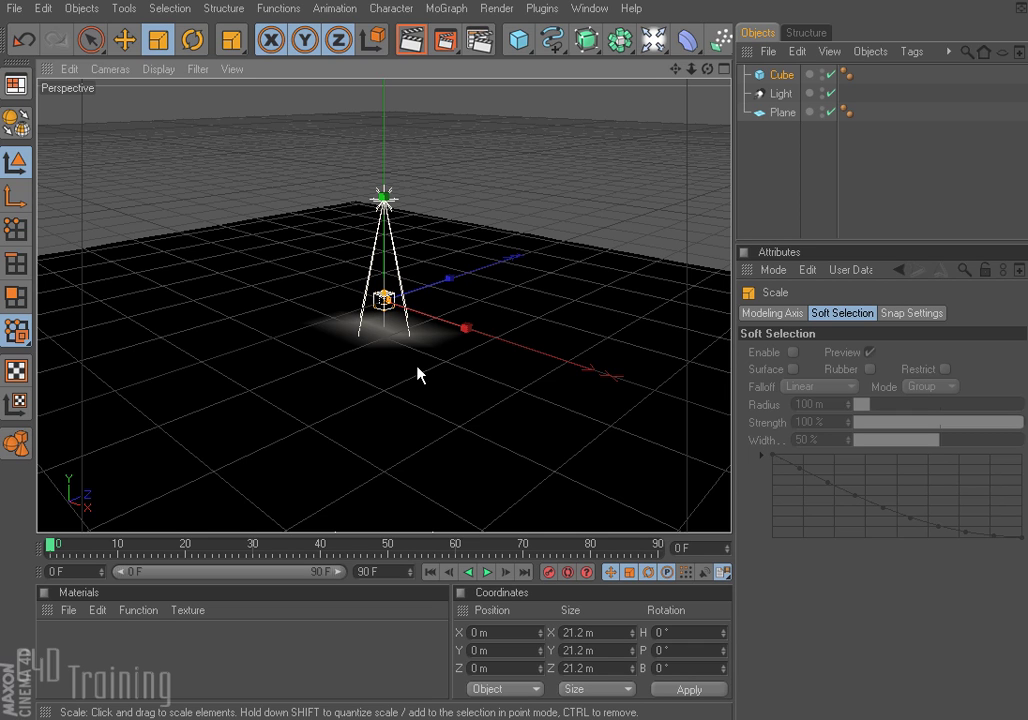
scroll(391, 393, "up", 5)
scroll(391, 393, "up", 3)
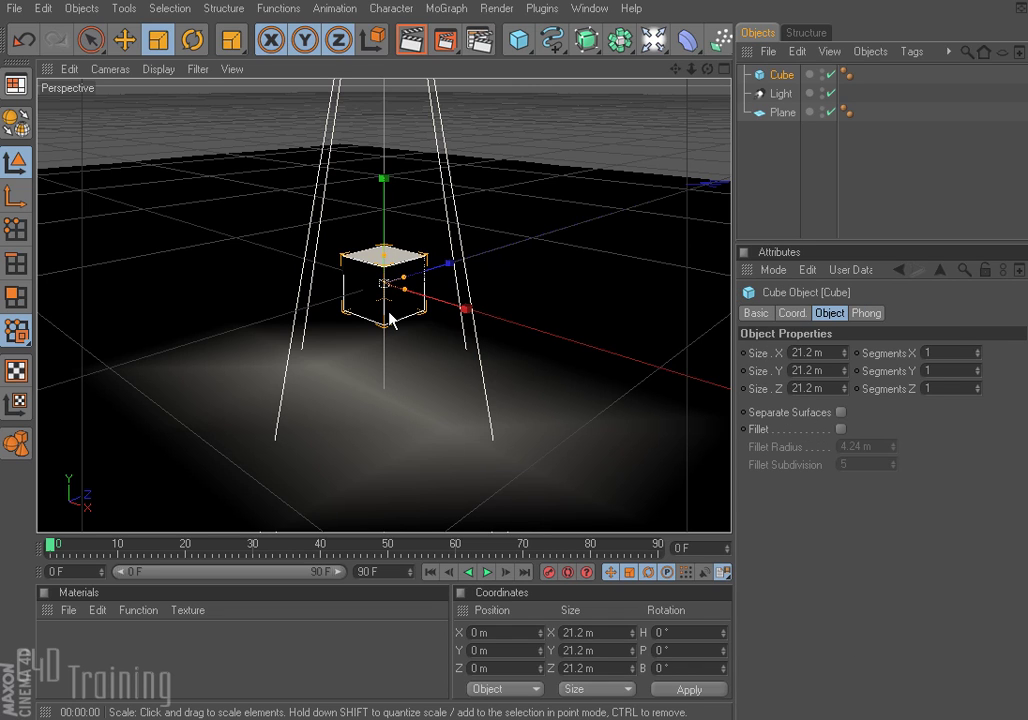
left_click(413, 39)
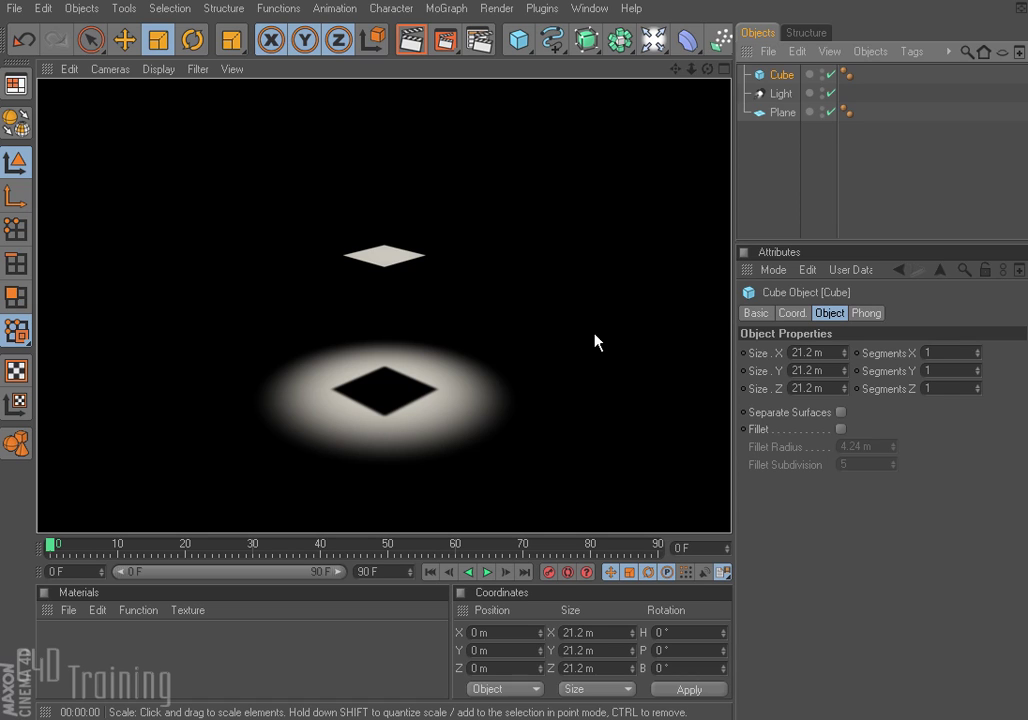
- Set the light's Shadow to Raytraced (Hard) and render
left_click(775, 93)
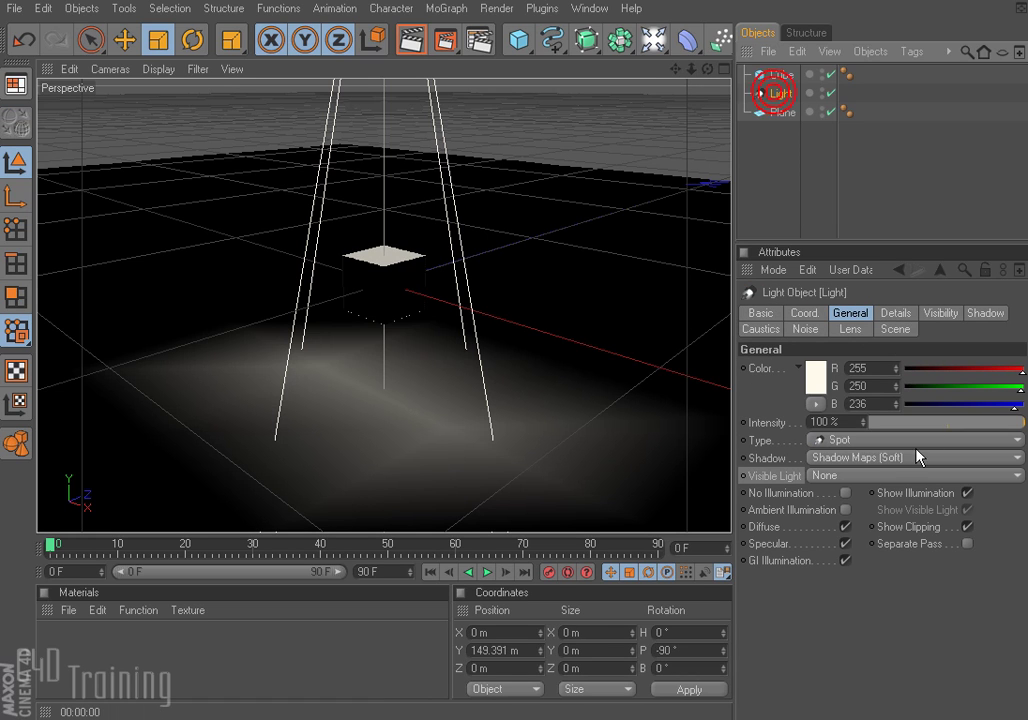
left_click(835, 457)
left_click(874, 513)
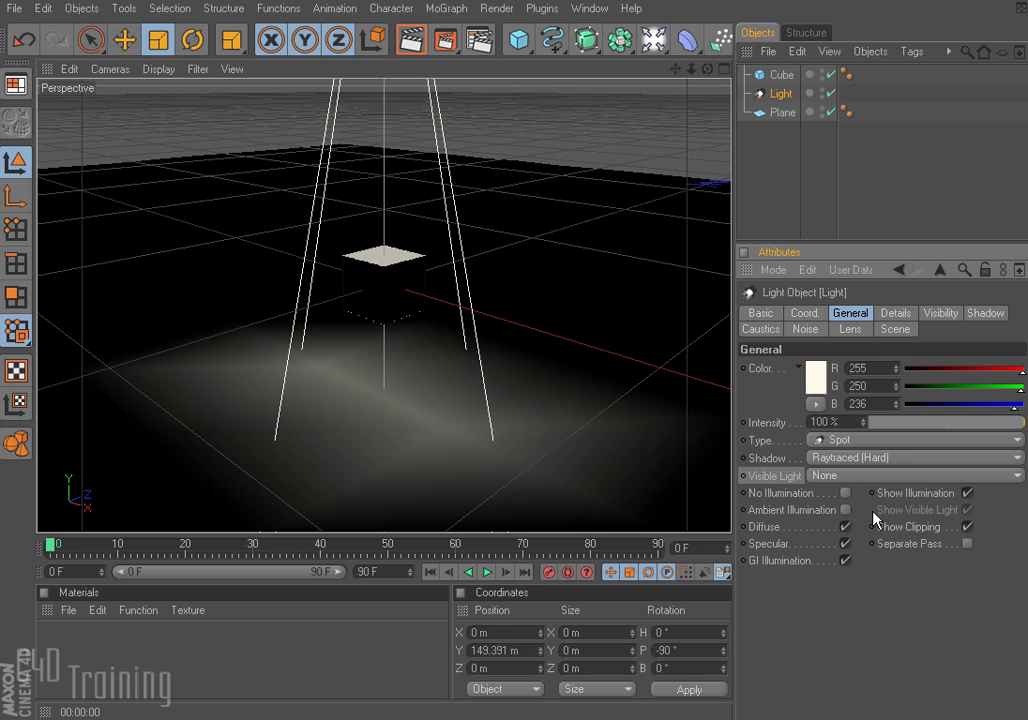
left_click(412, 40)
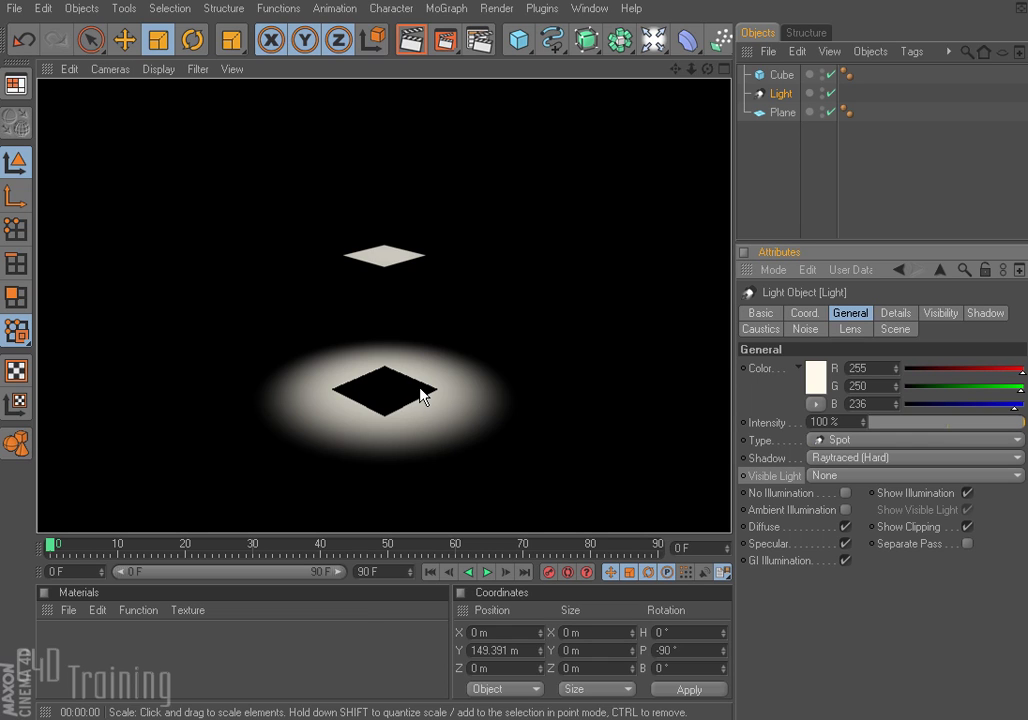
- Switch the Shadow to Area and render again for comparison
left_click(870, 457)
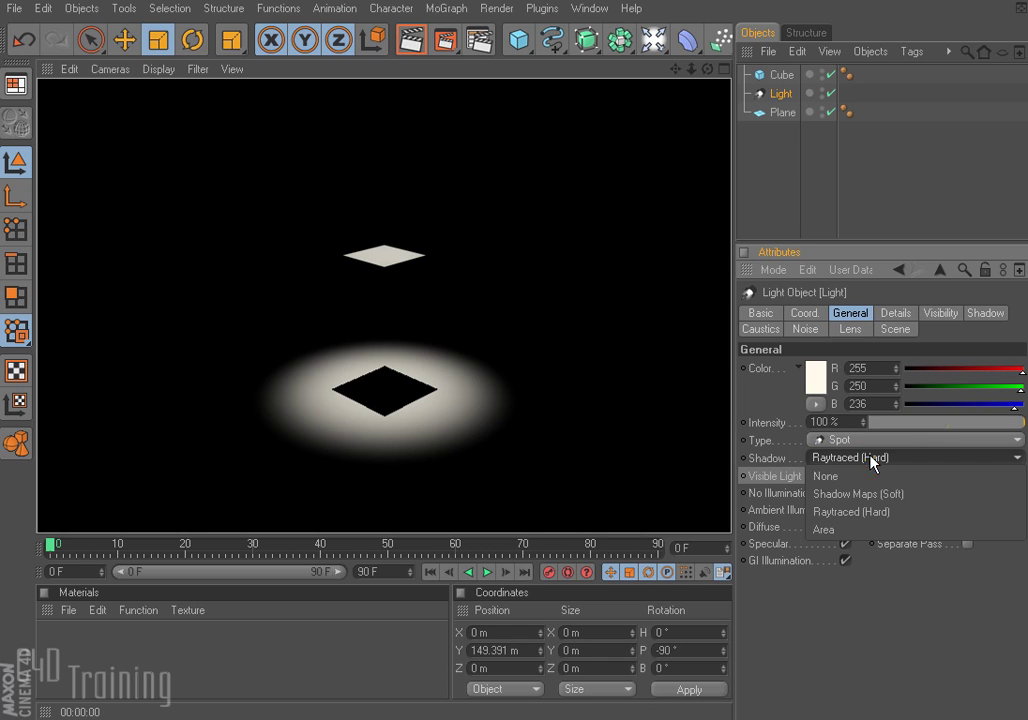
left_click(825, 529)
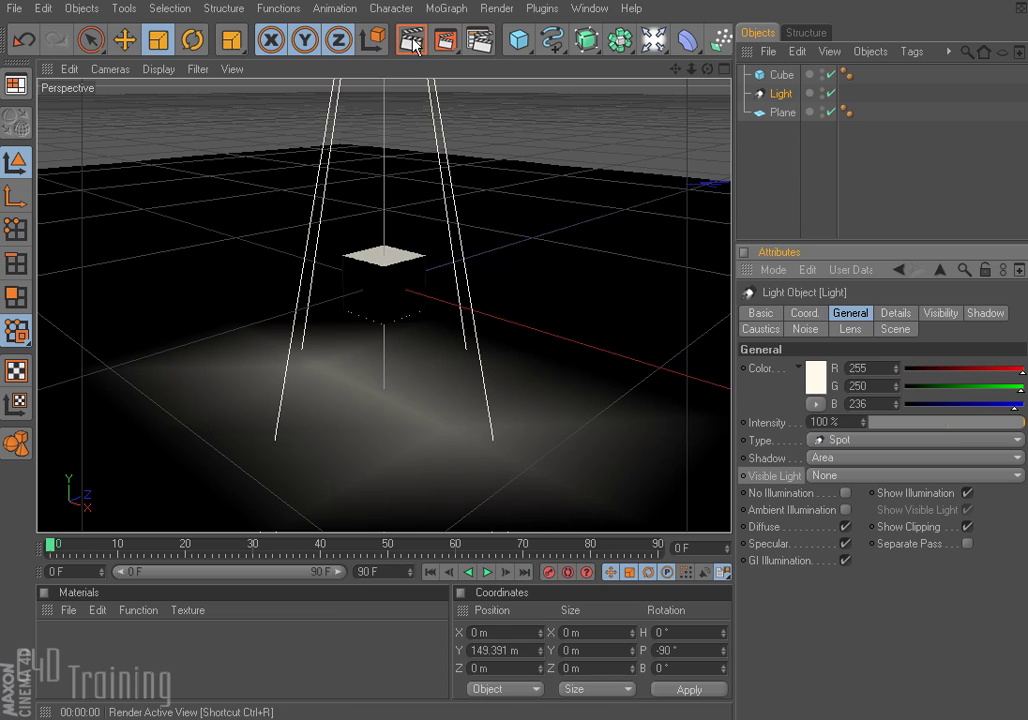
left_click(412, 42)
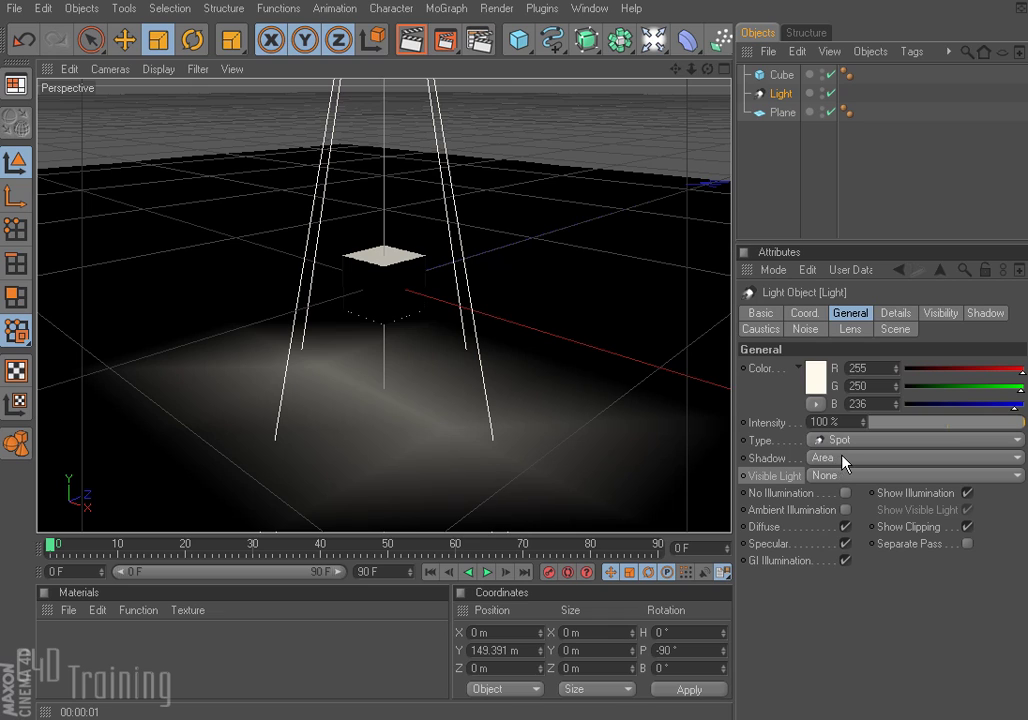
- Return Shadow to Shadow Maps (Soft), set Visible Light to Visible, and render the glowing beam
left_click(848, 459)
left_click(862, 493)
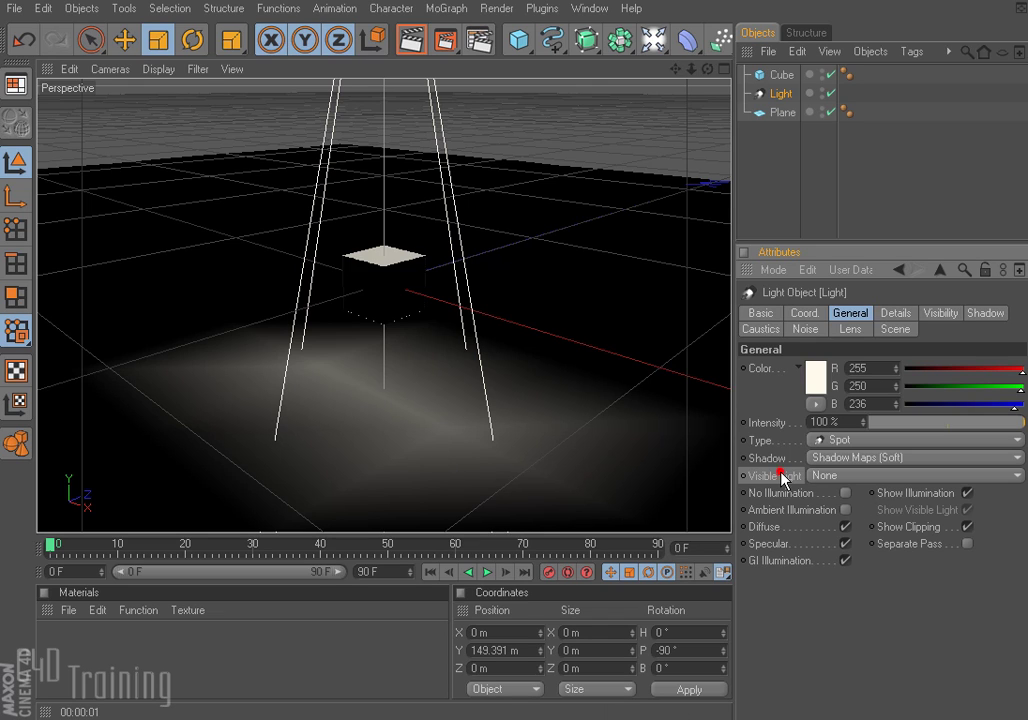
left_click(842, 477)
left_click(846, 513)
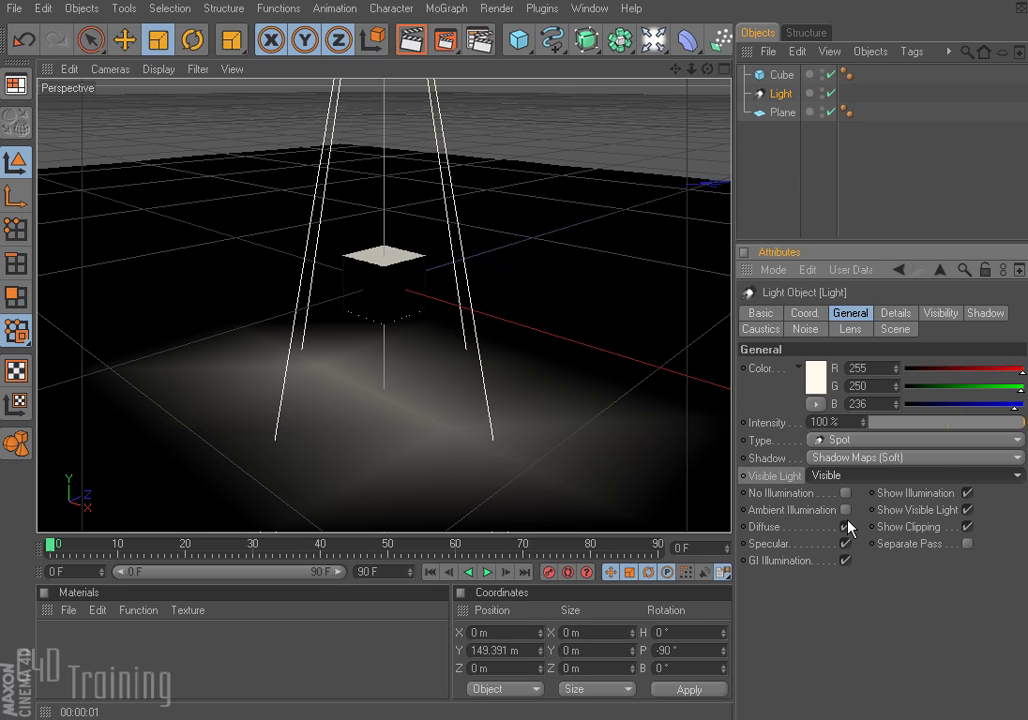
left_click(410, 42)
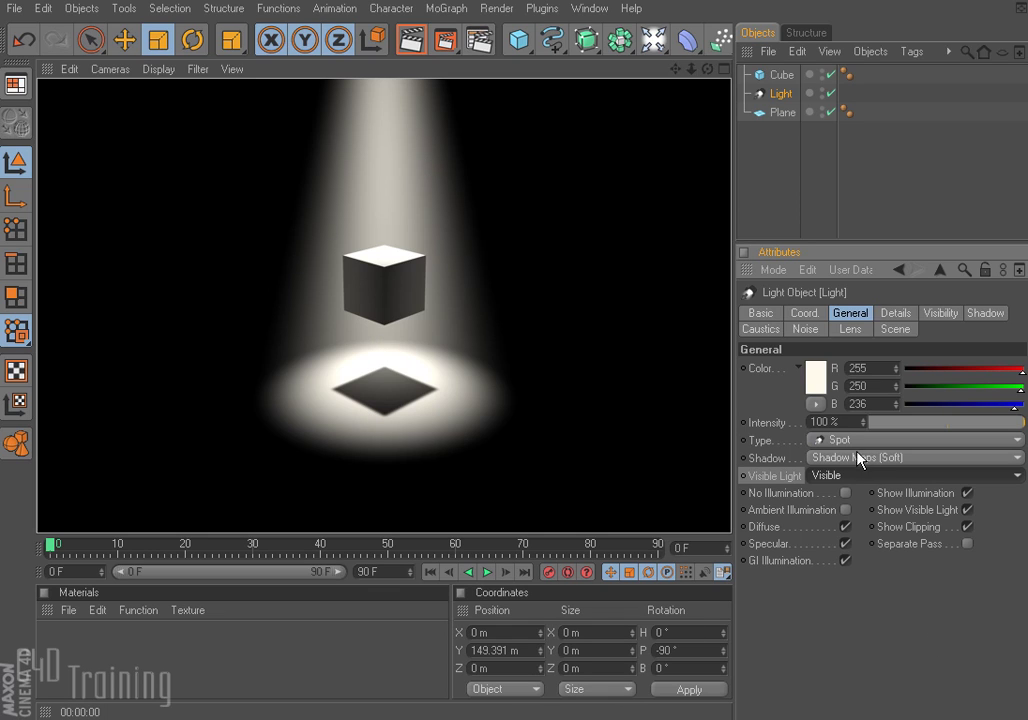
- Set the spot light's Visible Light to Volumetric and render the beam and shadow
left_click(829, 480)
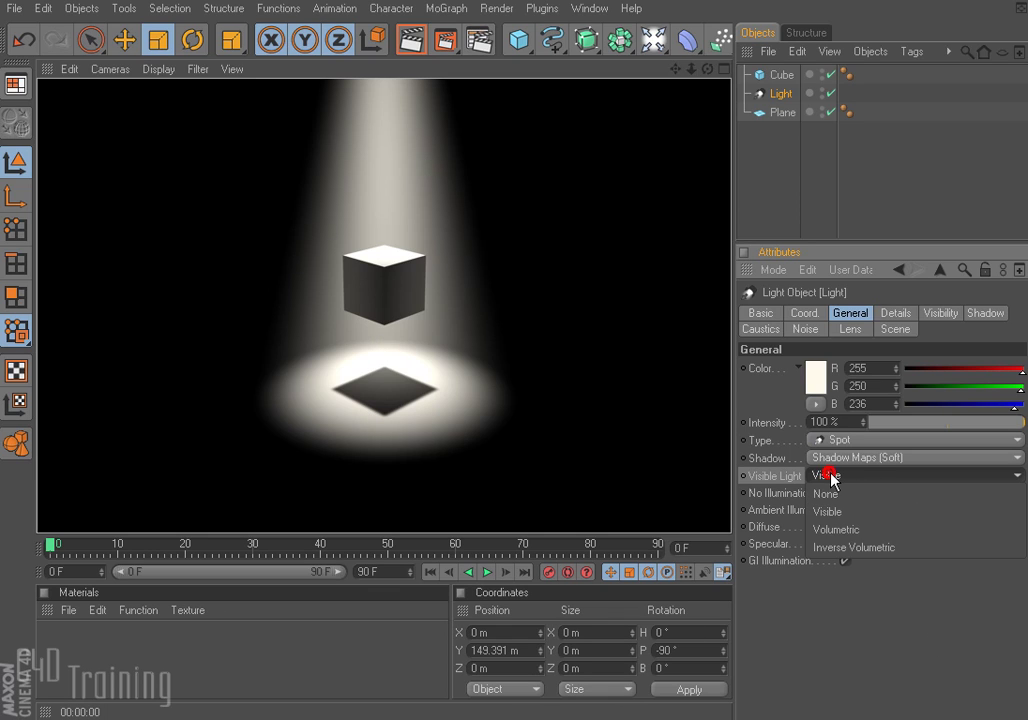
left_click(849, 529)
left_click(410, 40)
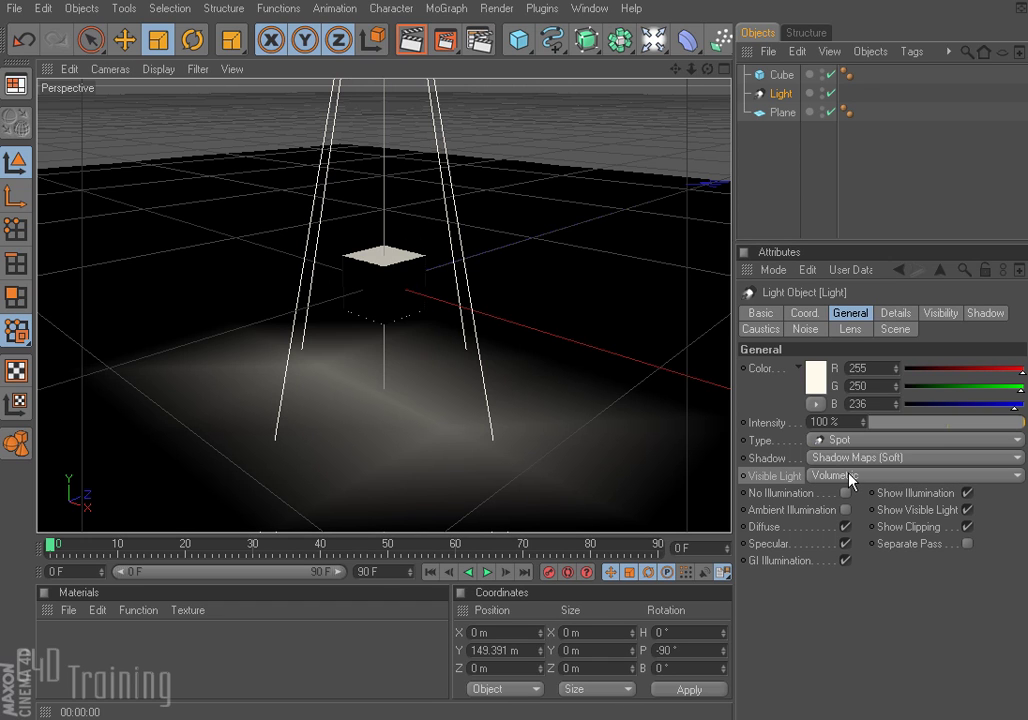
- Switch Visible Light to Inverse Volumetric, render again, then return to the editor view
left_click(845, 479)
left_click(852, 546)
left_click(411, 40)
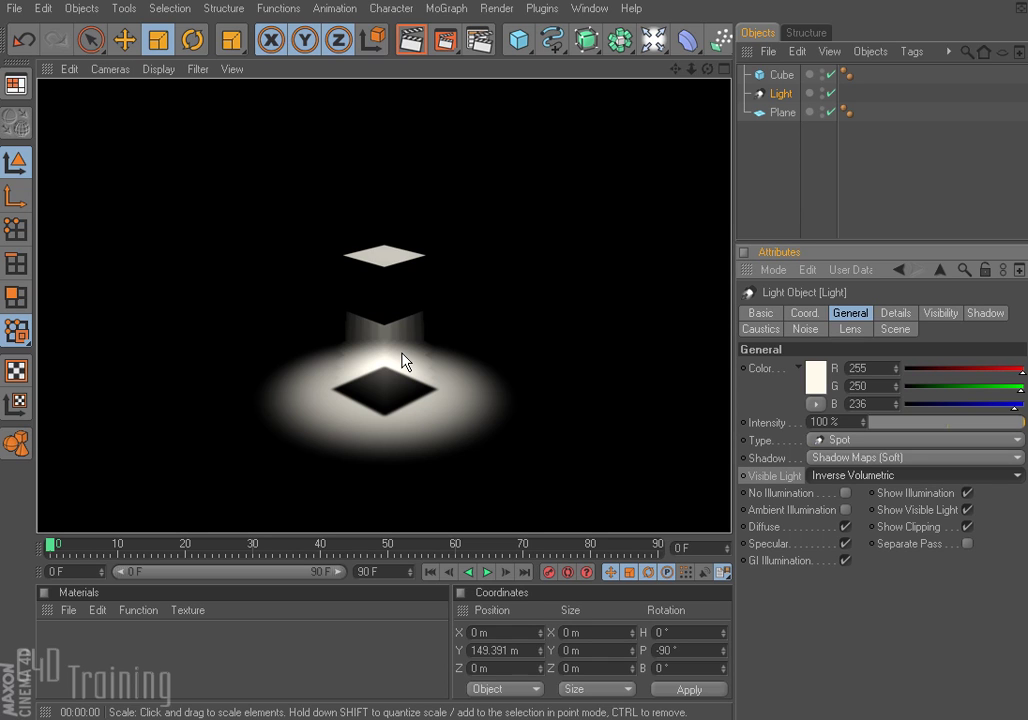
left_click(535, 385)
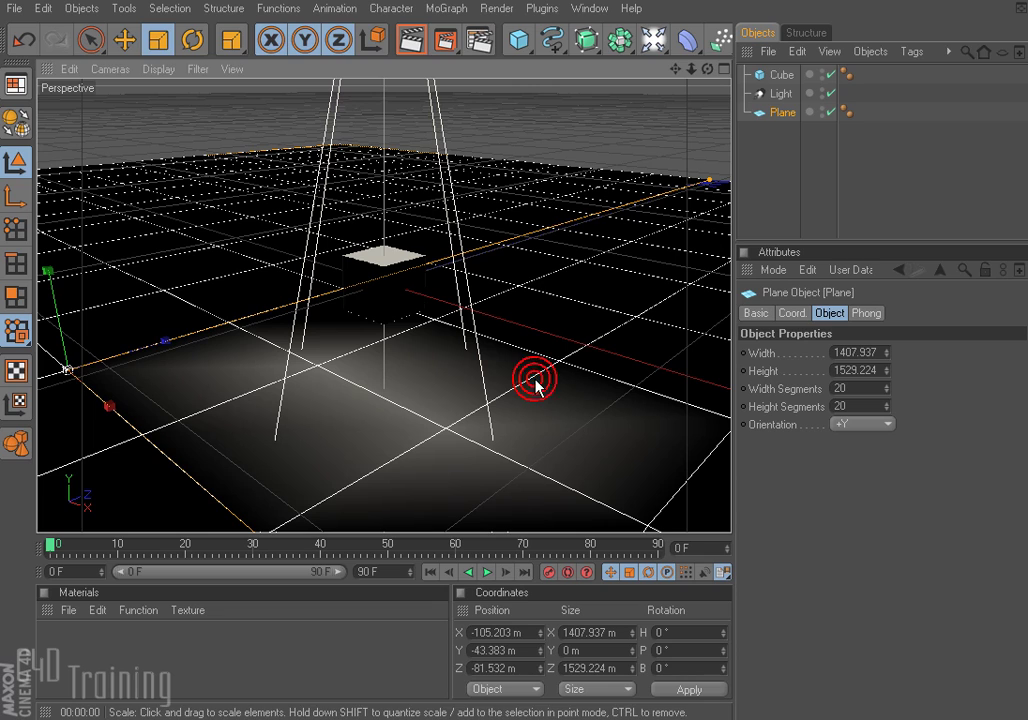
- Change the selected Light's type from Spot to Infinite
left_click(782, 94)
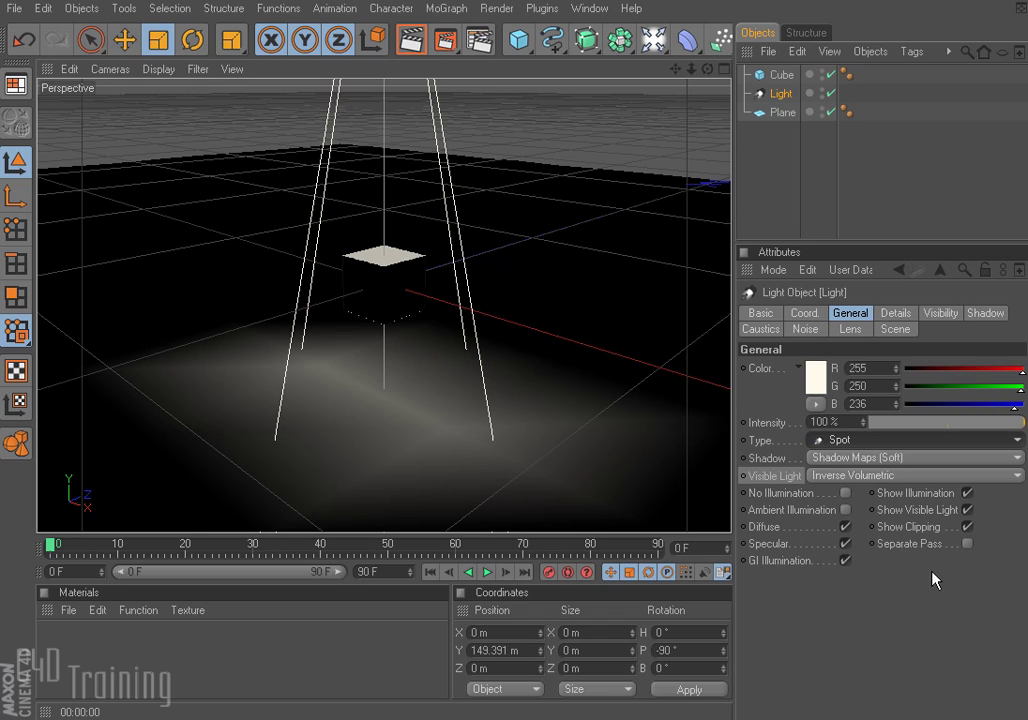
left_click(837, 441)
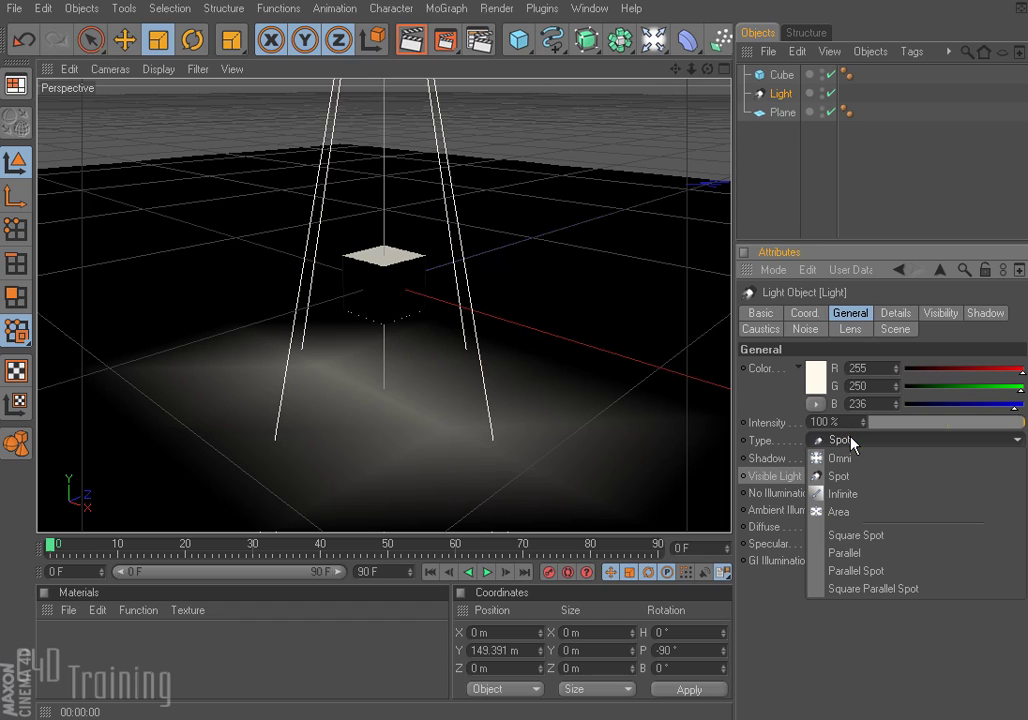
left_click(846, 494)
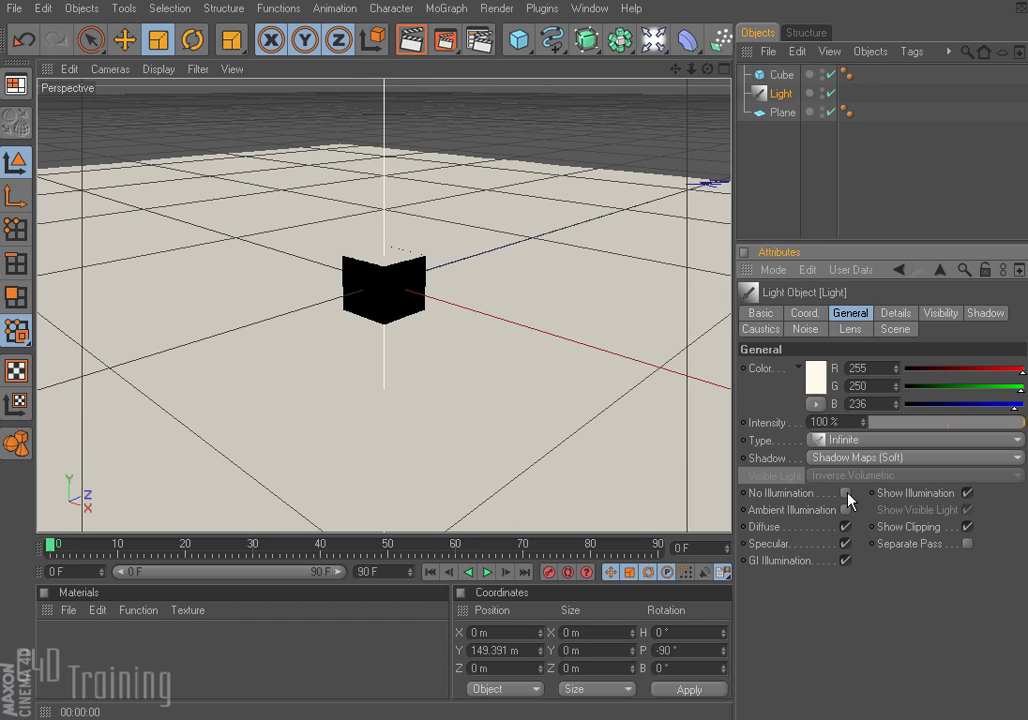
- Change the light type to Area, then to Square Spot
left_click(864, 442)
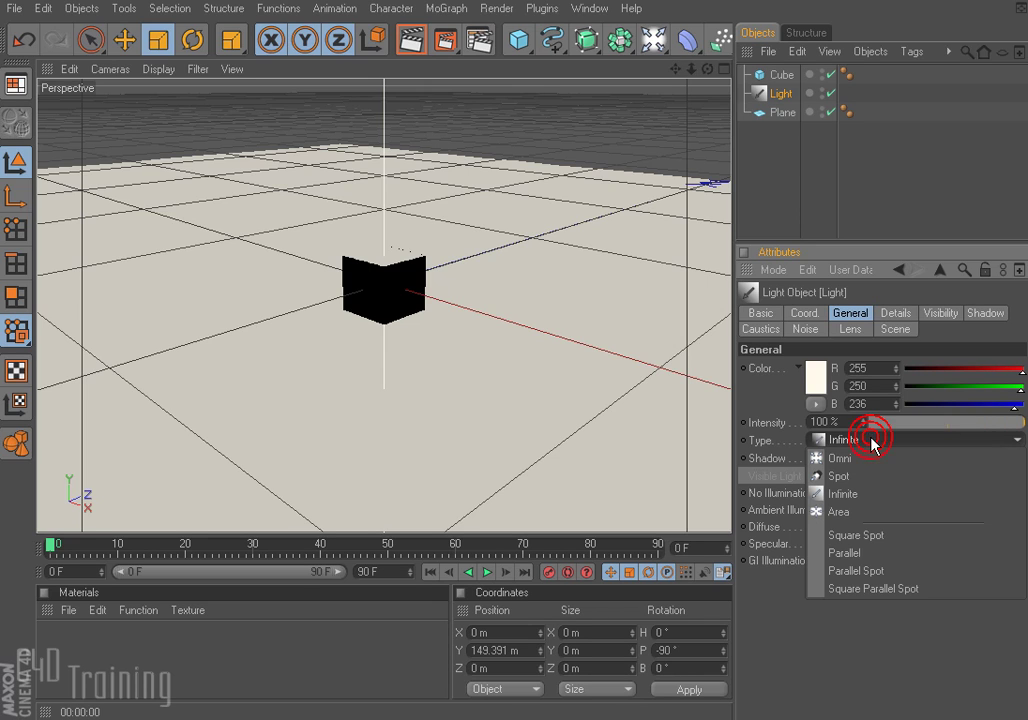
left_click(885, 512)
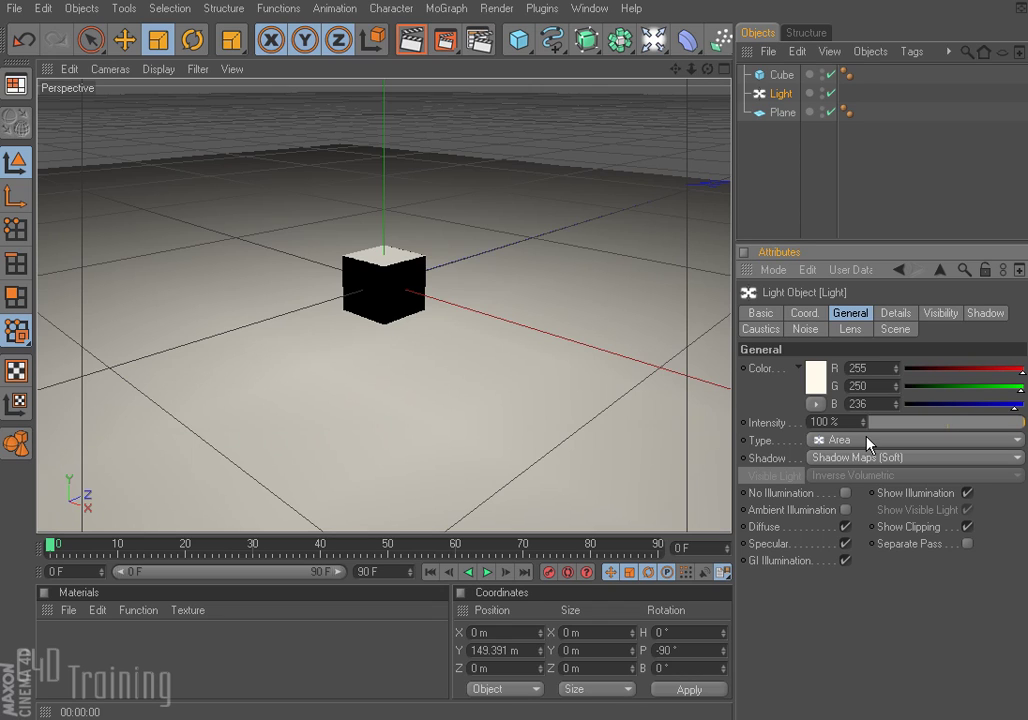
left_click(869, 442)
left_click(875, 536)
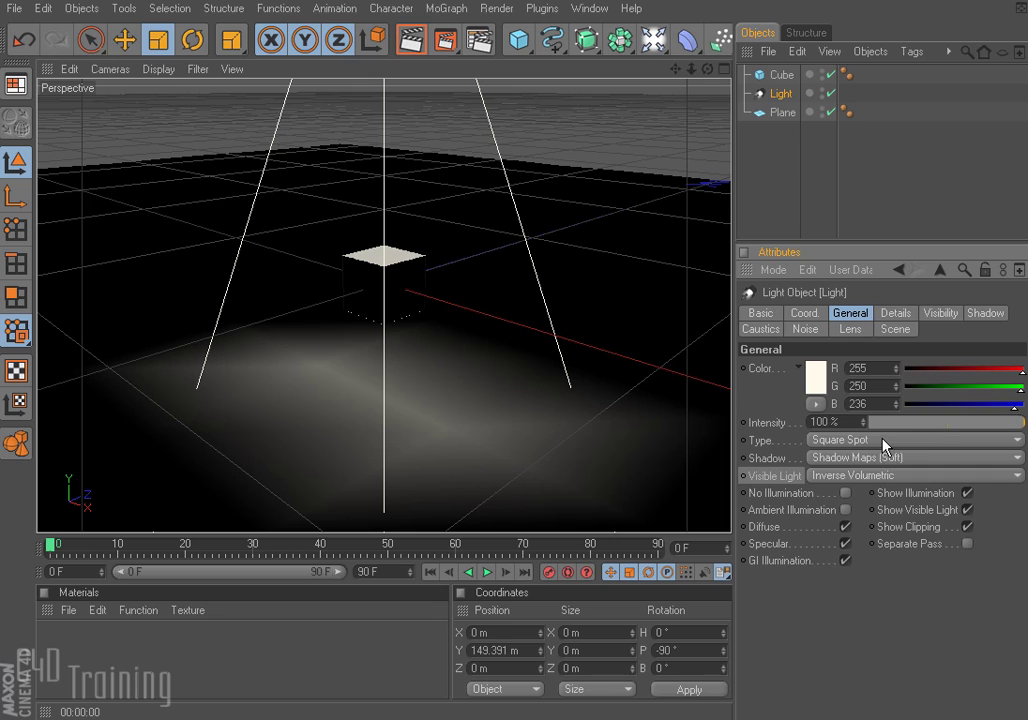
left_click(818, 440)
- Cycle the light type through Parallel and Parallel Spot, ending on Square Parallel Spot
left_click(887, 557)
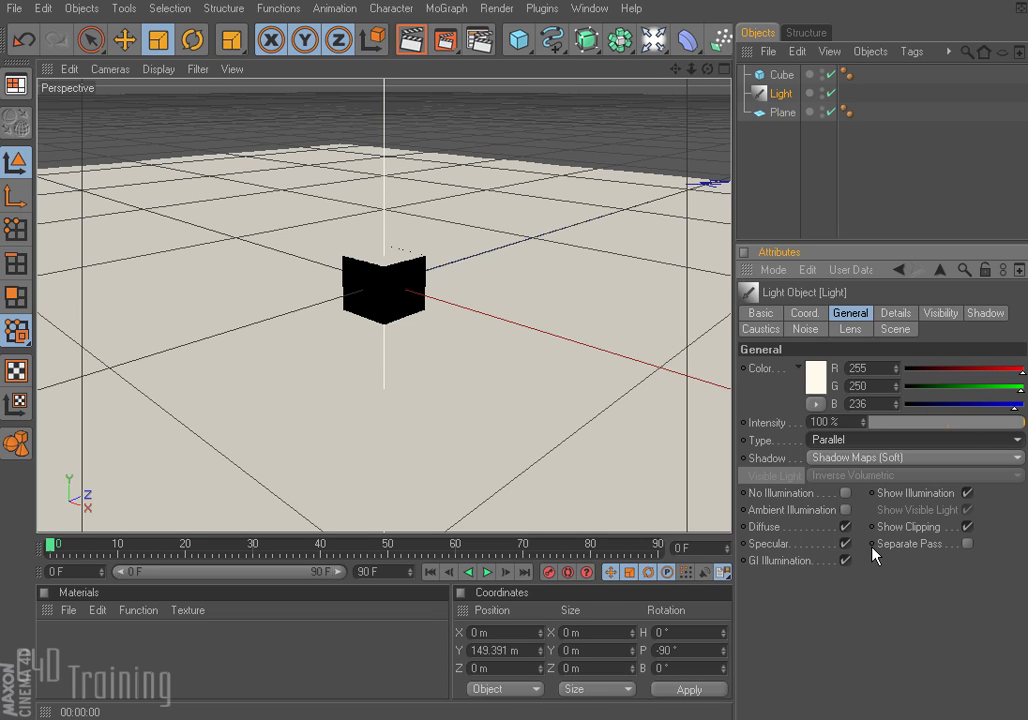
left_click(881, 441)
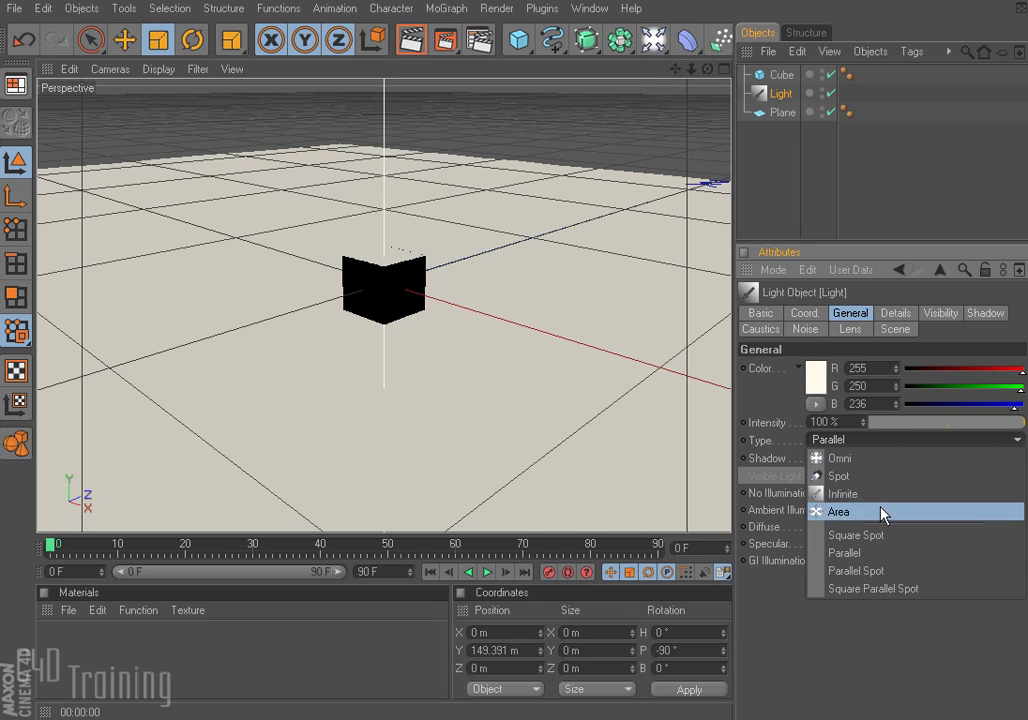
left_click(890, 572)
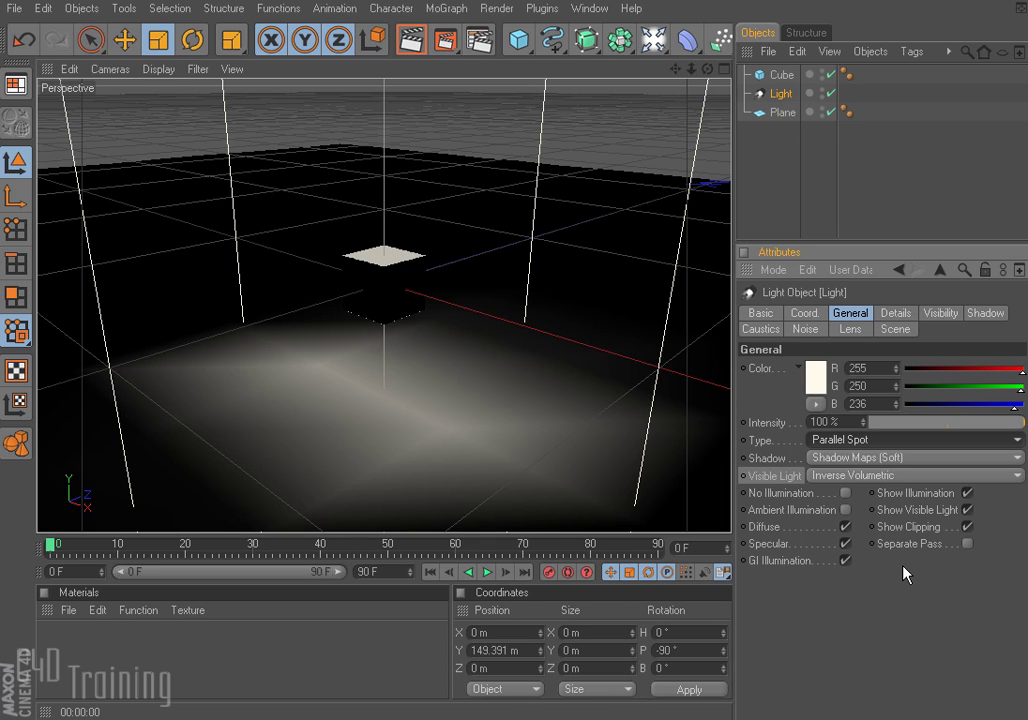
left_click(890, 447)
left_click(840, 594)
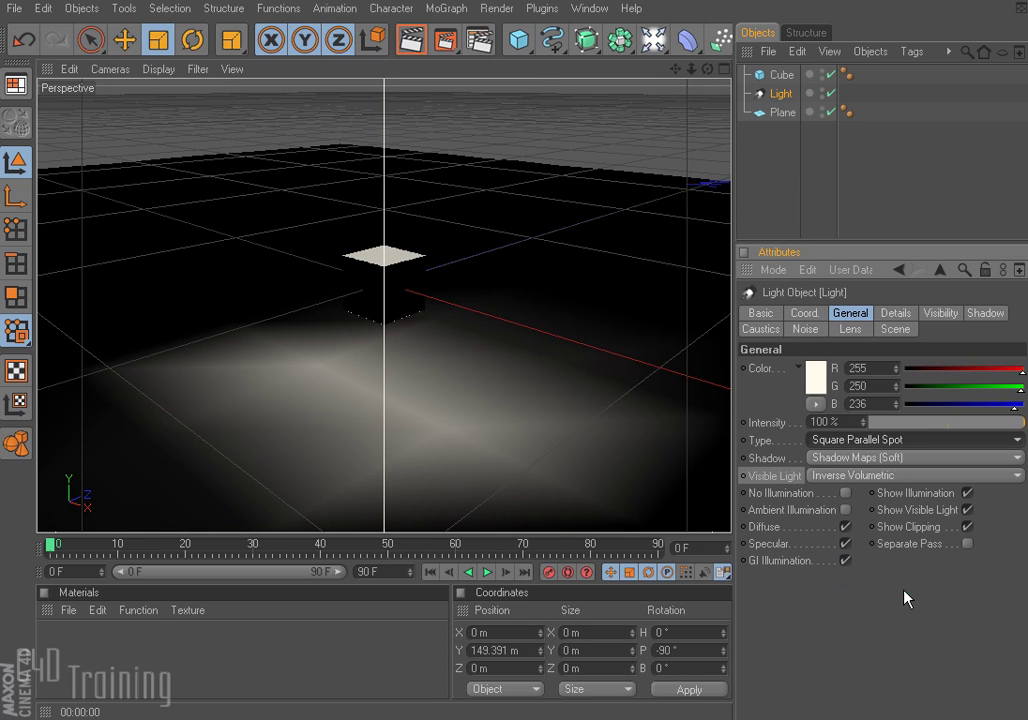